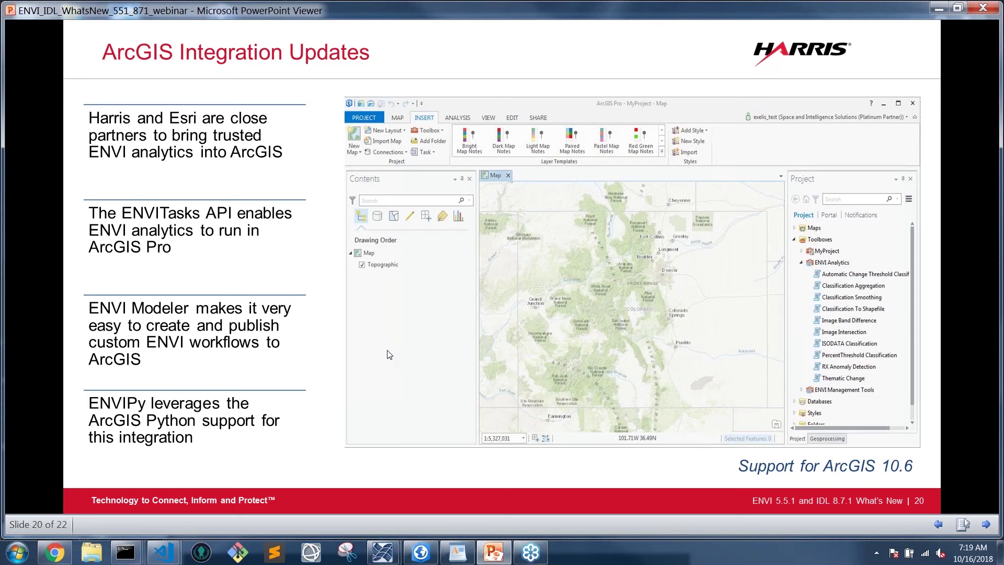
# Advance the PowerPoint Viewer to the Demo slide 21, then minimize the presentation
pyautogui.click(312, 347)
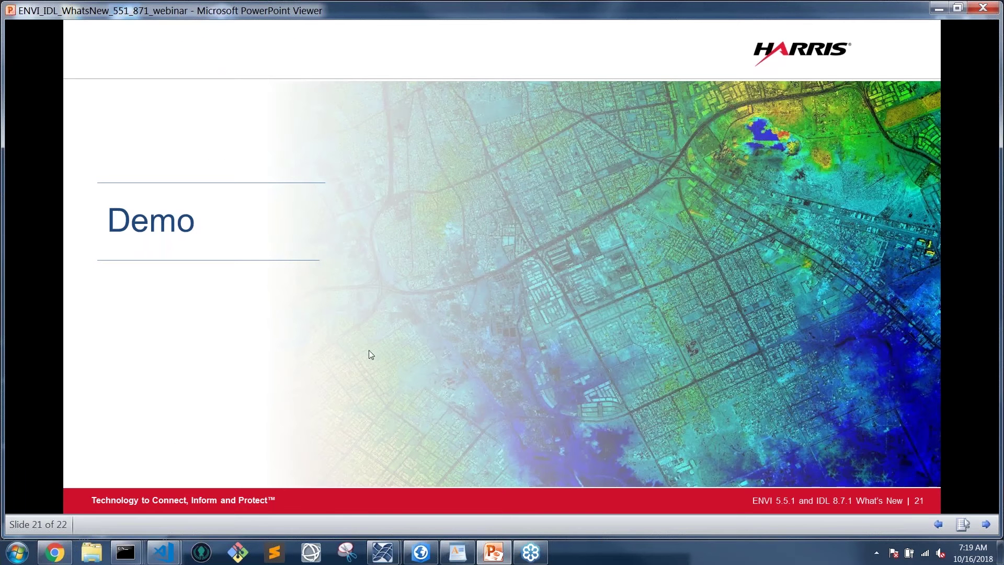
pyautogui.click(938, 9)
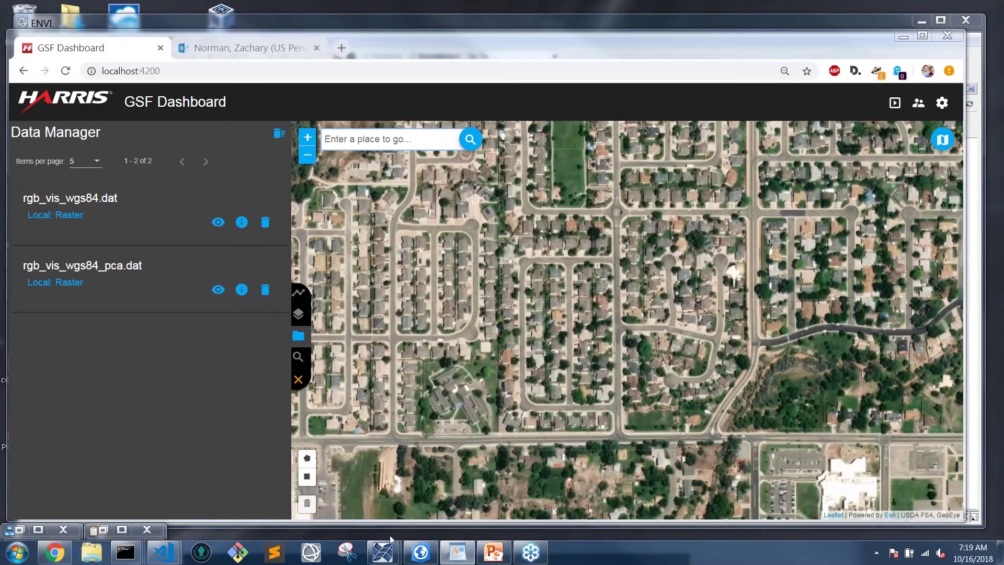
# Zoom the aerial image to about 745% on the rooftops and restore the NEONSAMSolarPanelFinder model
pyautogui.moveTo(382, 551)
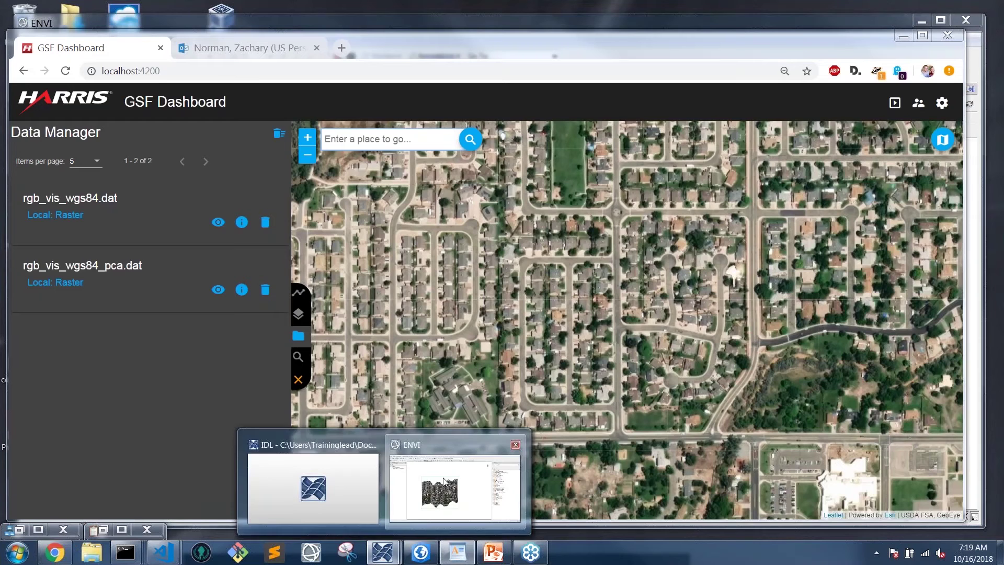
pyautogui.click(453, 474)
pyautogui.scroll(1, 397, 305)
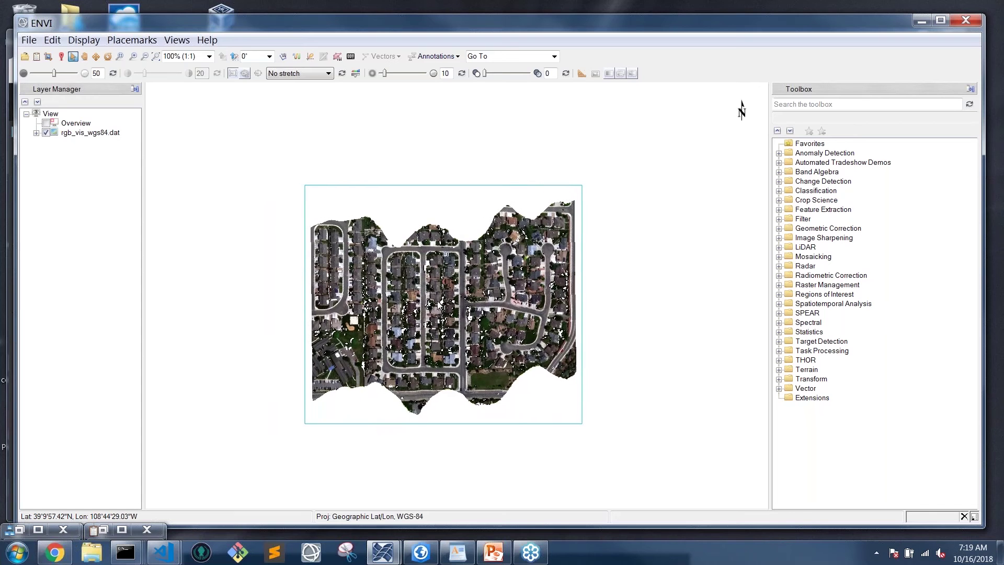
pyautogui.scroll(2, 432, 306)
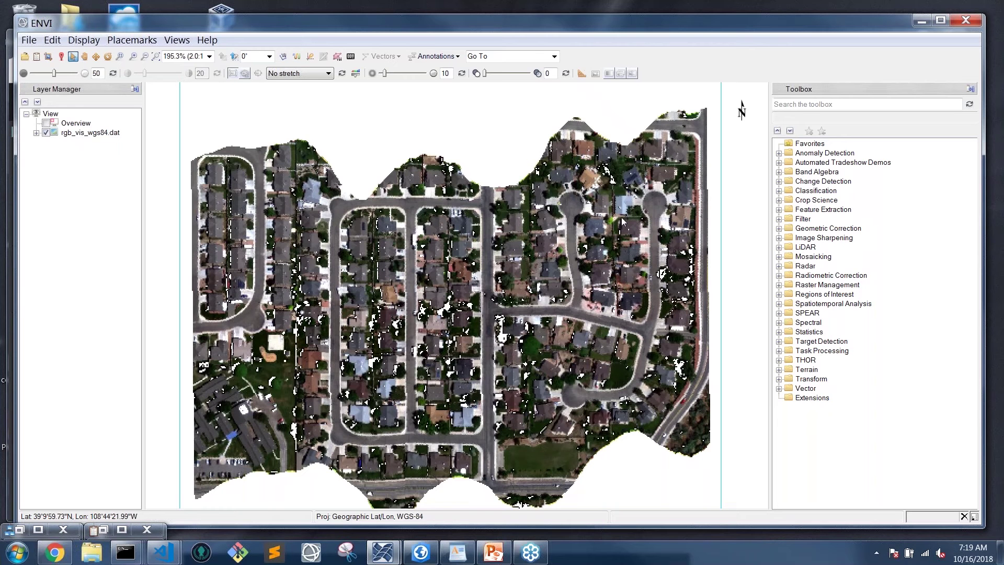
pyautogui.scroll(1, 595, 218)
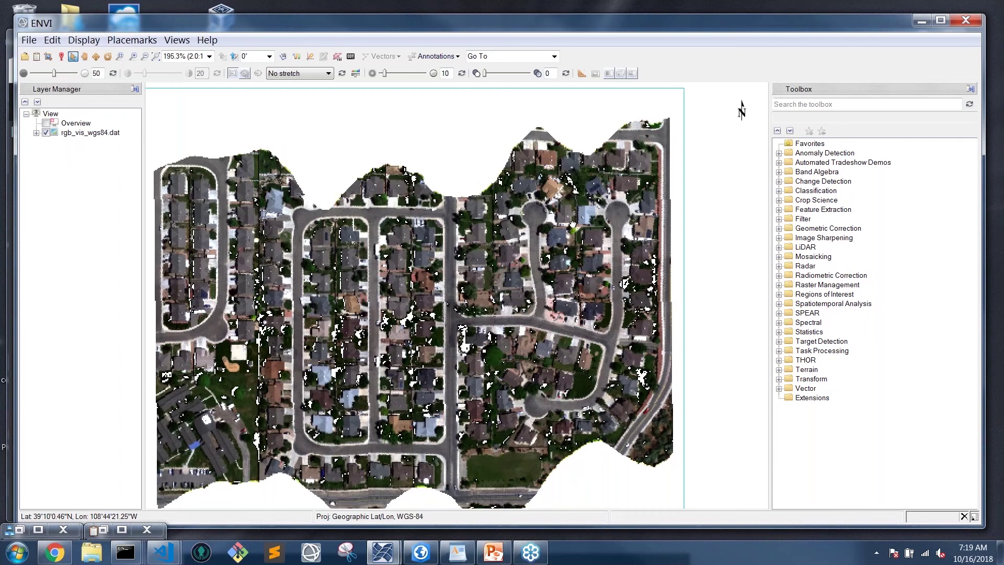
pyautogui.scroll(6, 595, 218)
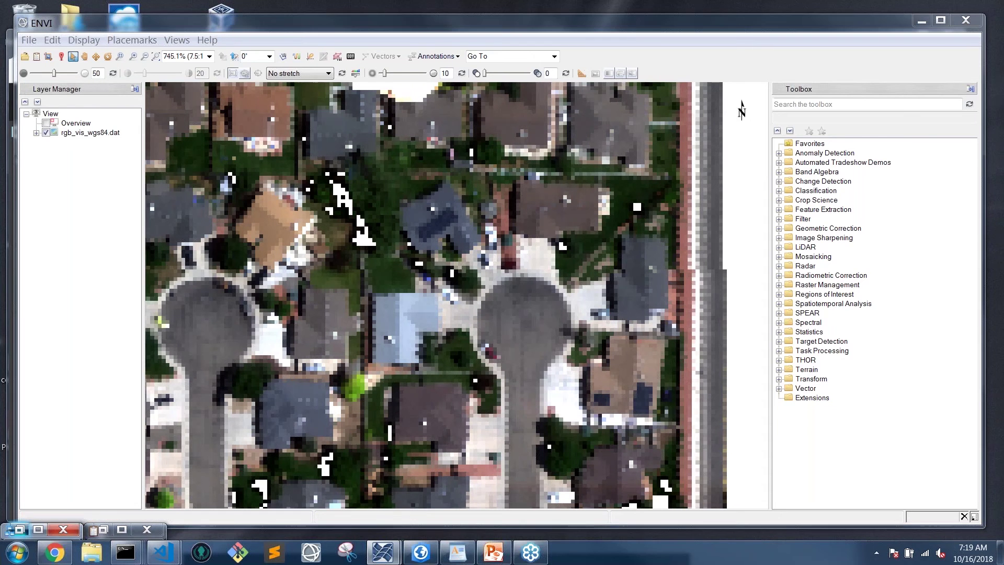
pyautogui.click(19, 529)
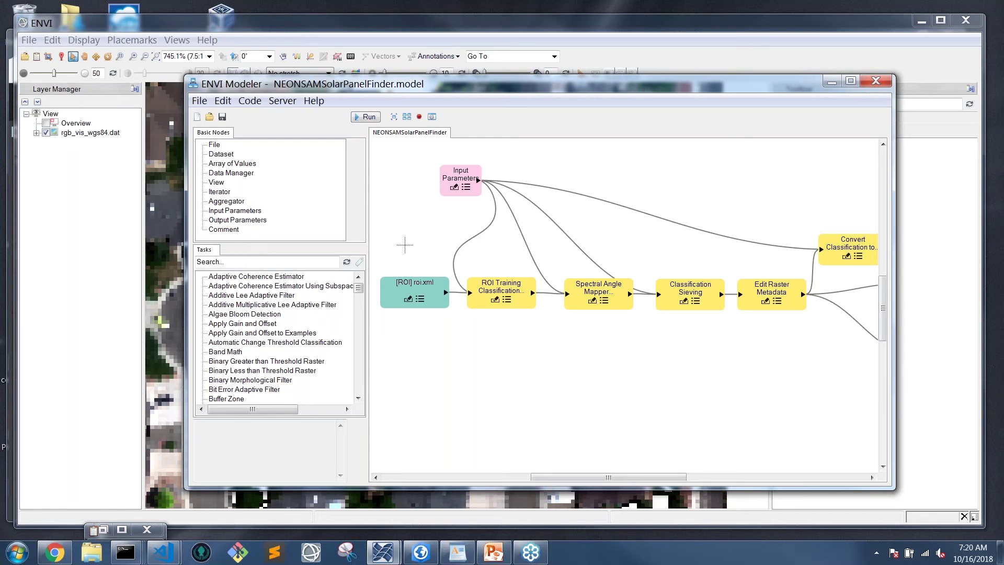
pyautogui.moveTo(405, 244); pyautogui.dragTo(507, 329)
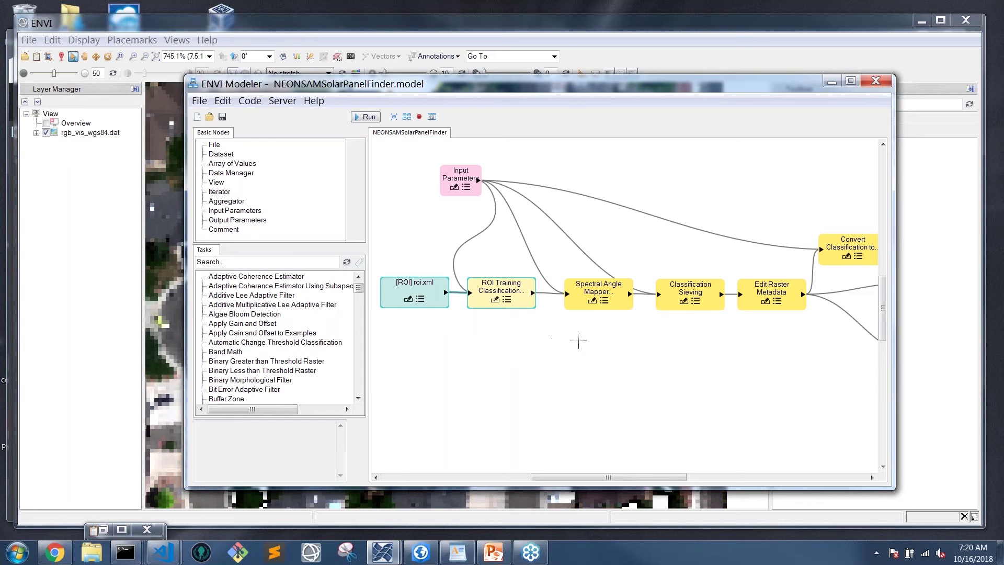
pyautogui.click(612, 284)
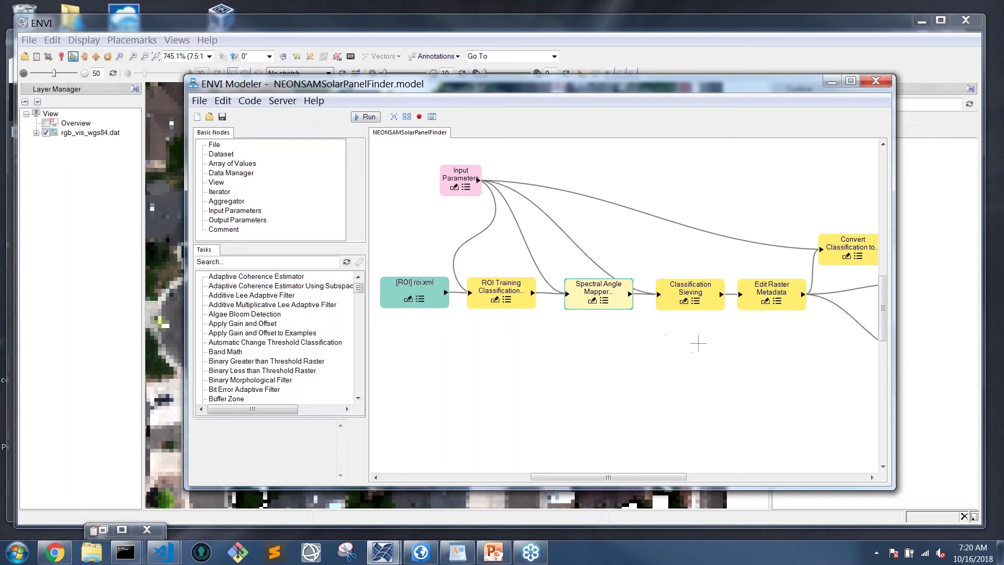
pyautogui.click(705, 287)
pyautogui.moveTo(642, 480); pyautogui.dragTo(682, 480)
pyautogui.click(662, 286)
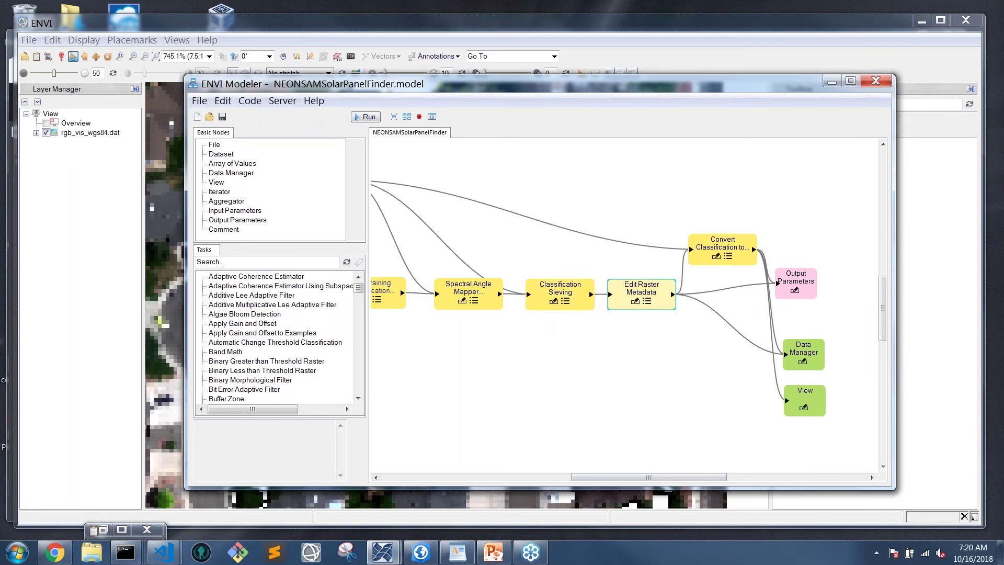
pyautogui.click(720, 244)
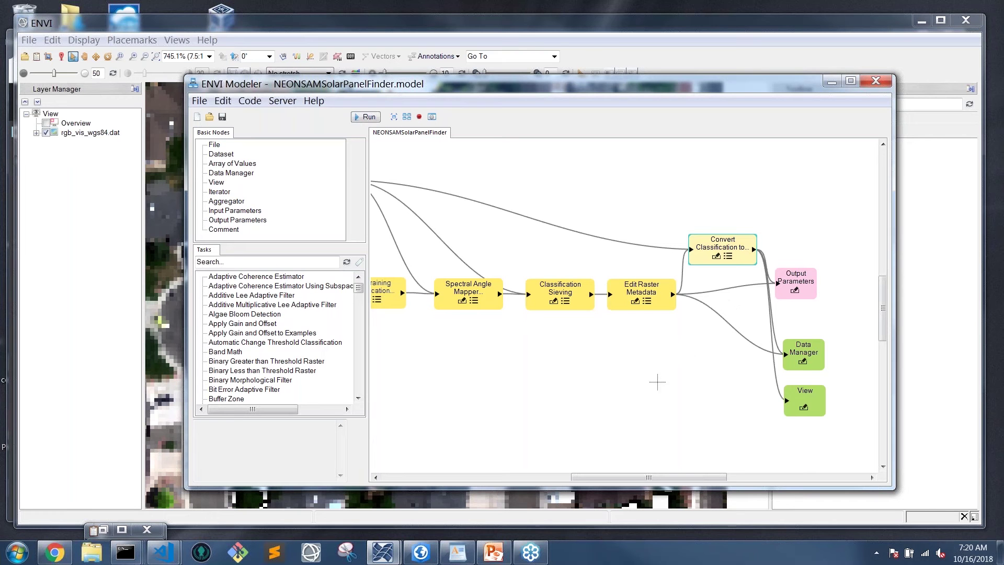
pyautogui.moveTo(651, 478)
pyautogui.mouseDown()
pyautogui.moveTo(665, 477)
pyautogui.moveTo(647, 477)
pyautogui.mouseUp()
pyautogui.click(816, 273)
pyautogui.click(486, 171)
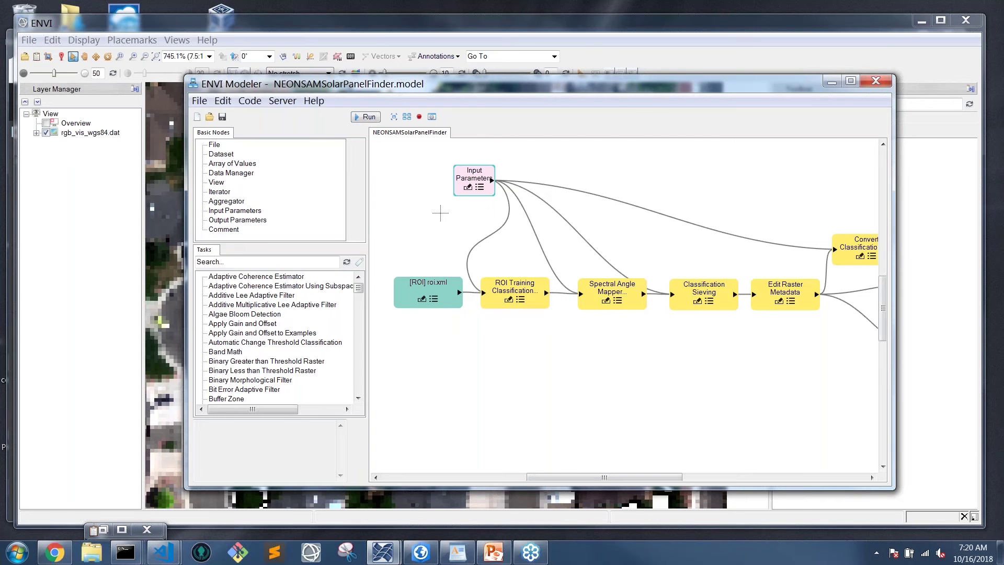
# Run the model with rgb_vis_wgs84_pca.dat as Input Raster, adding a ClassificationToShapefile layer
pyautogui.click(365, 117)
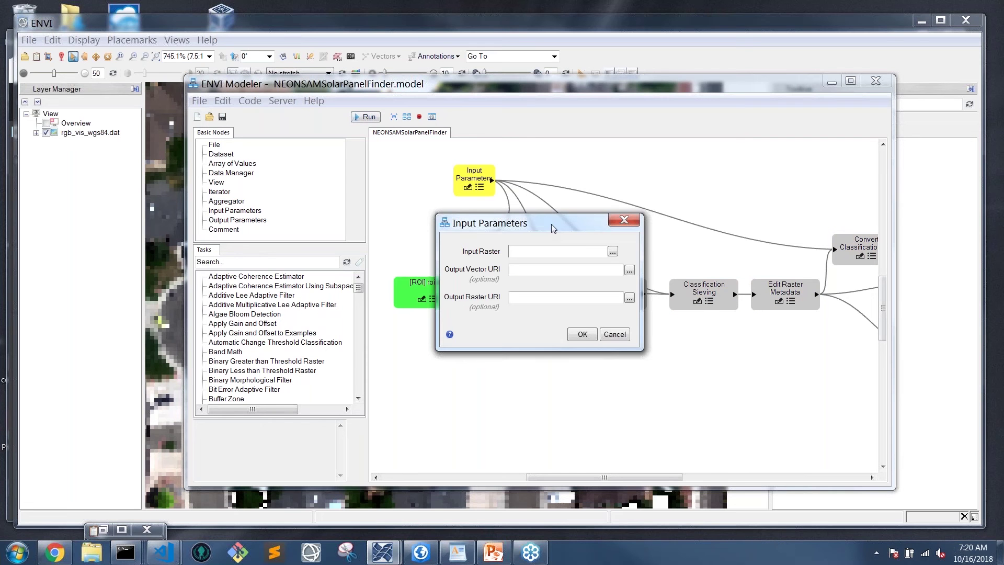
pyautogui.moveTo(547, 225); pyautogui.dragTo(532, 215)
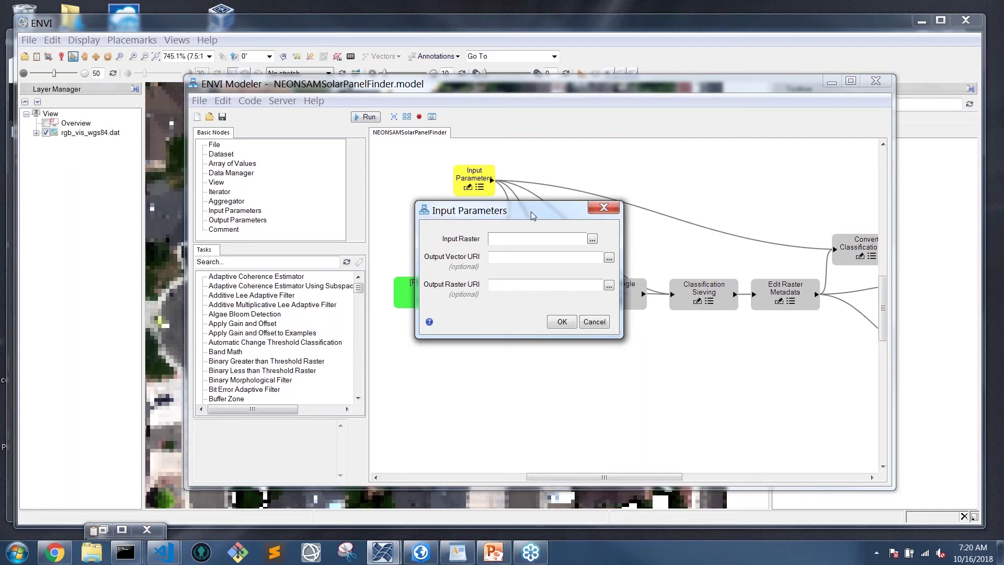
pyautogui.click(592, 238)
pyautogui.click(542, 249)
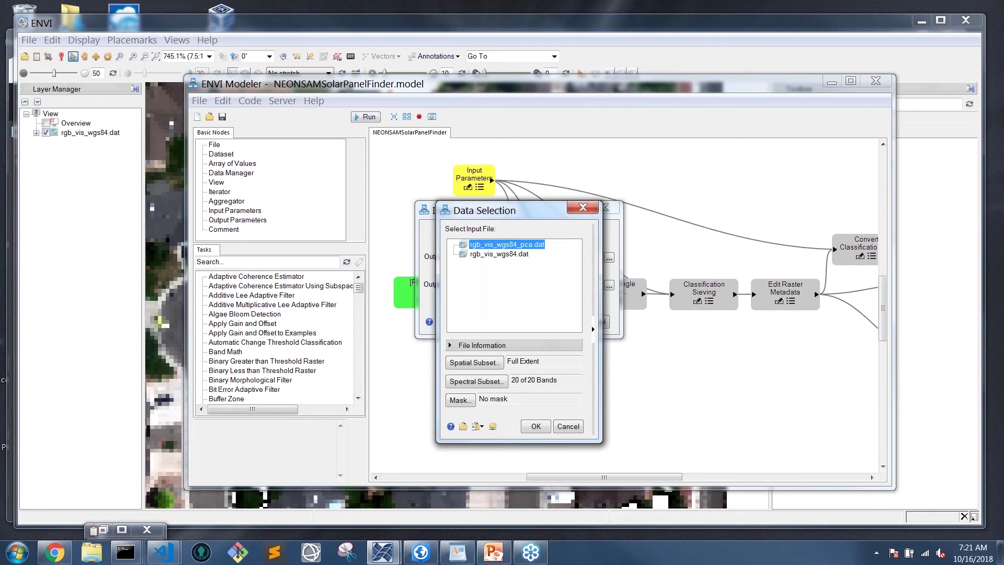
pyautogui.click(536, 427)
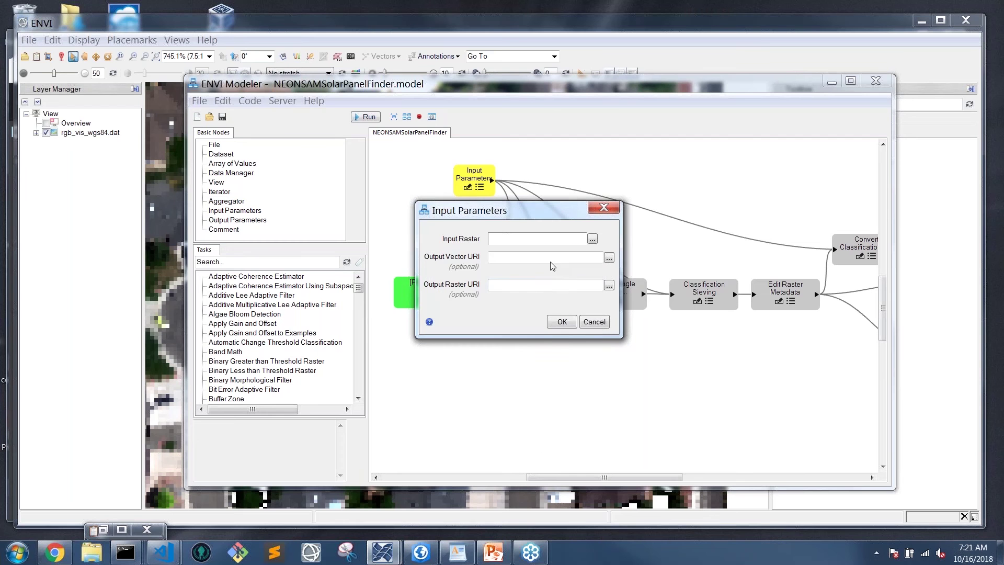
pyautogui.click(561, 322)
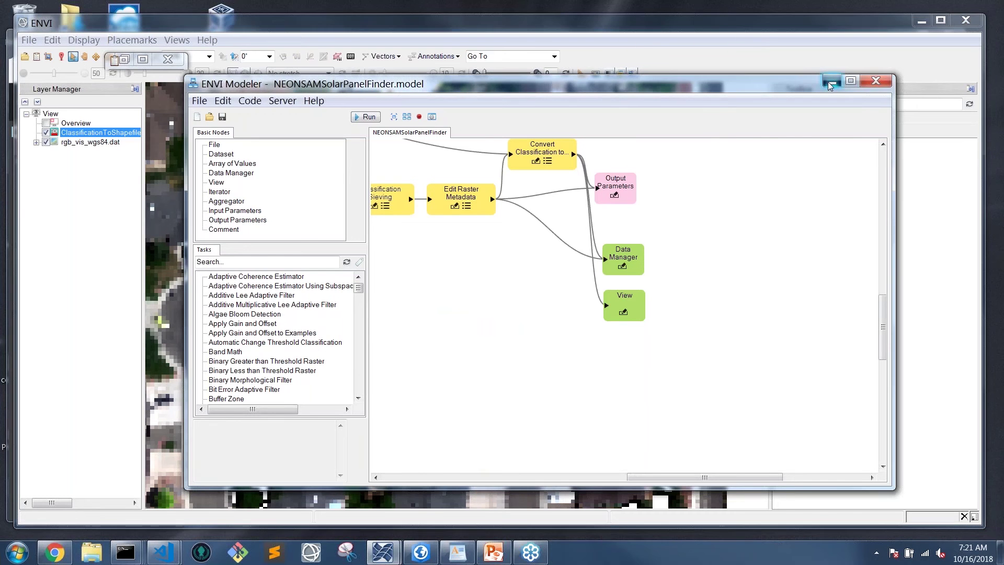
pyautogui.click(831, 81)
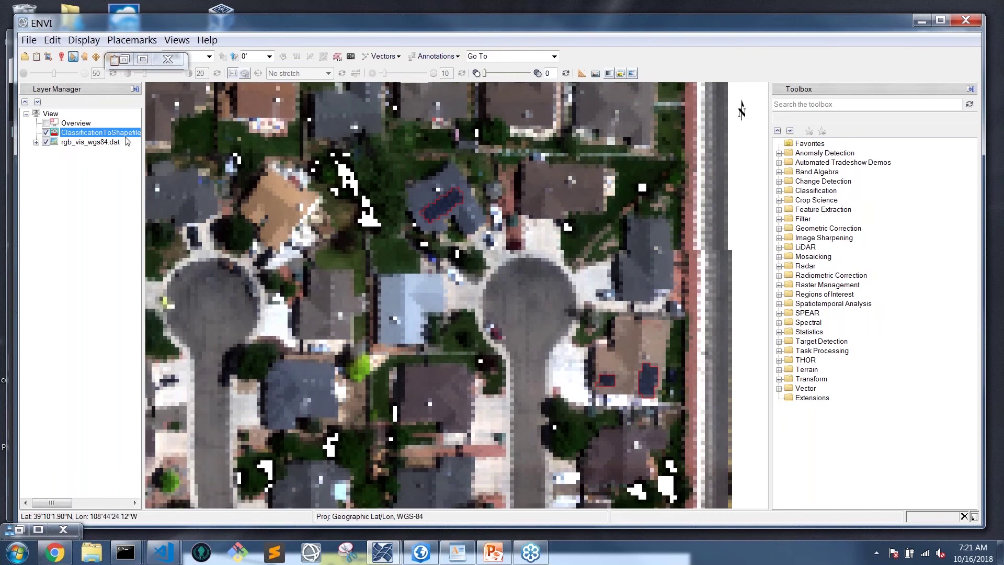
pyautogui.click(46, 133)
pyautogui.click(46, 133)
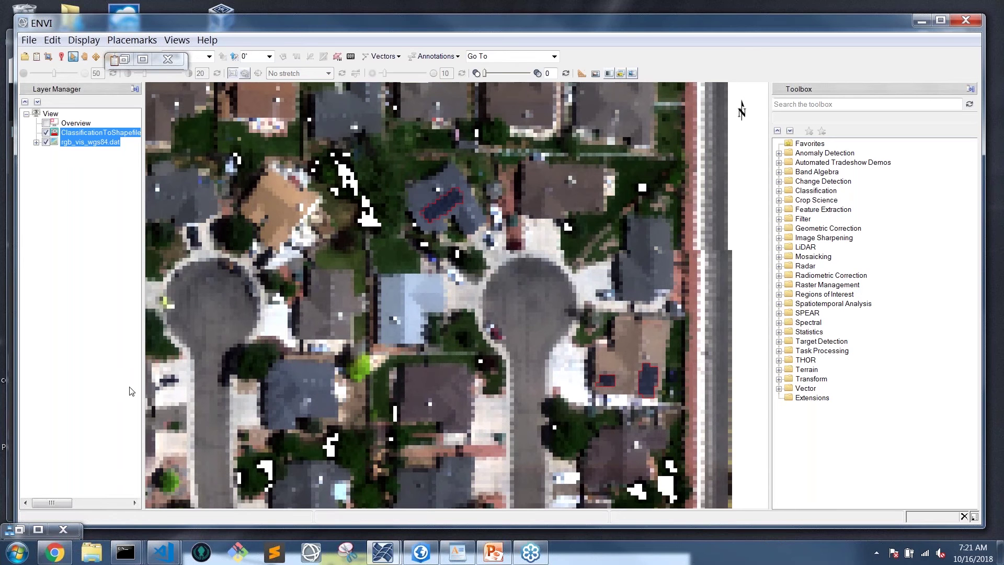
pyautogui.click(20, 529)
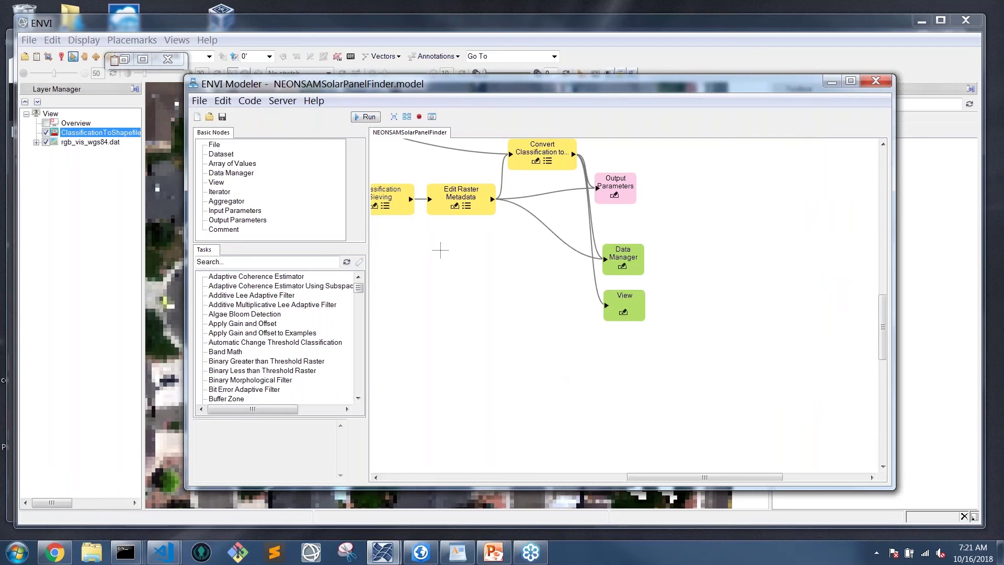
# Generate a metatask from the model and widen its window to read the JSON parameters
pyautogui.moveTo(442, 248); pyautogui.dragTo(733, 338)
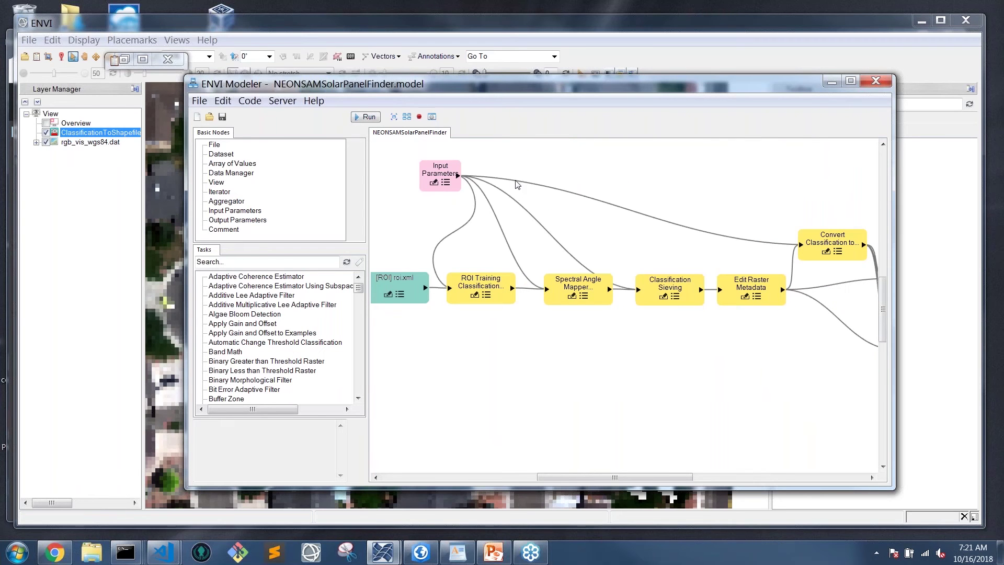
pyautogui.click(250, 100)
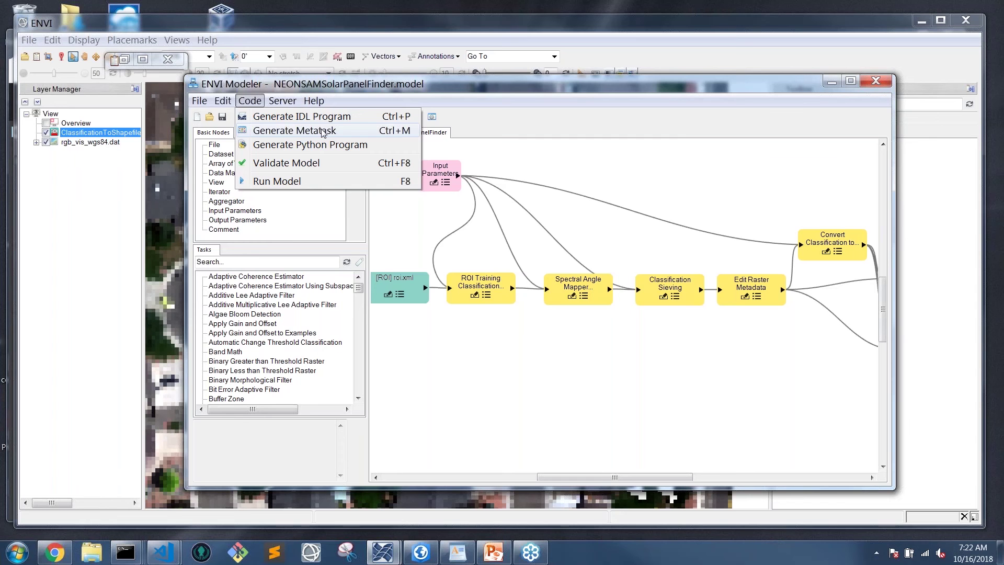
pyautogui.click(322, 131)
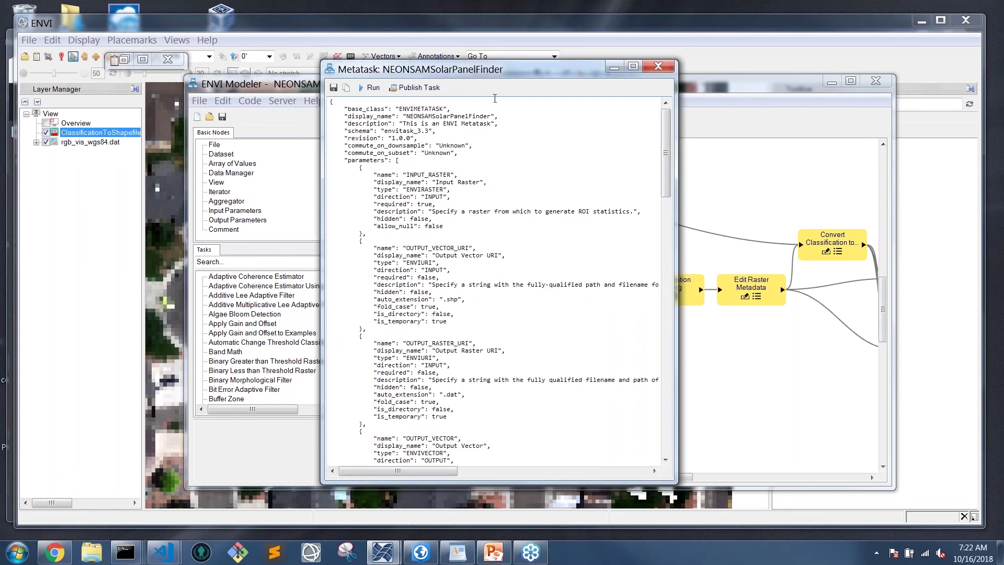
pyautogui.moveTo(505, 67); pyautogui.dragTo(483, 51)
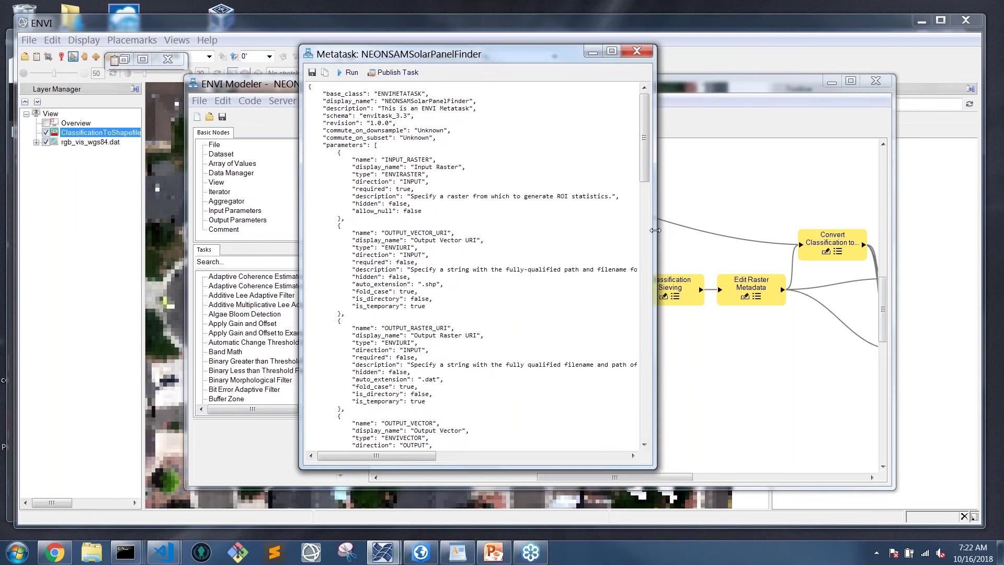
pyautogui.moveTo(670, 230); pyautogui.dragTo(834, 238)
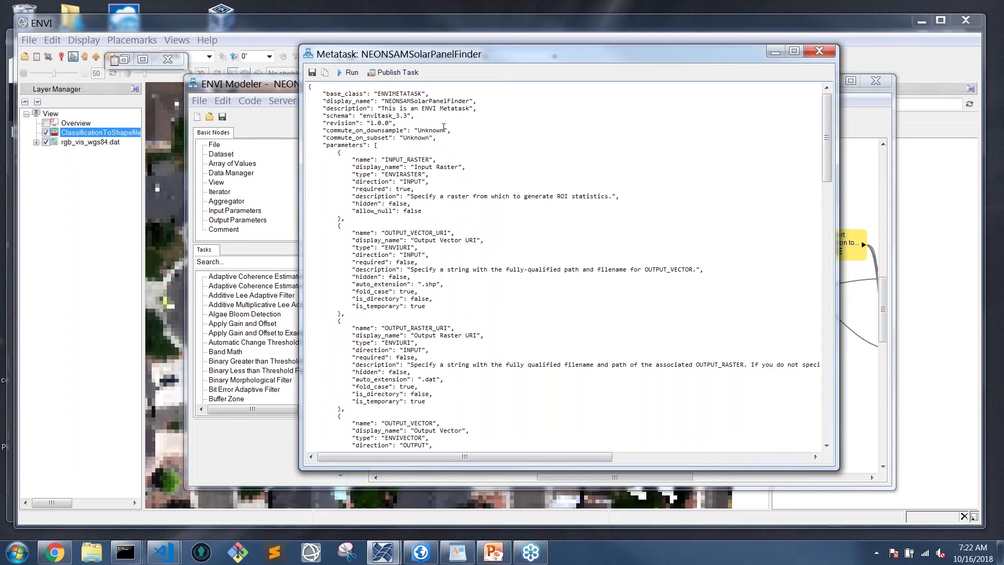
# Review the Publish Metatask dialog (NEONSAMSolarPanelFinder, revision 1.0.0) and cancel without publishing
pyautogui.click(404, 75)
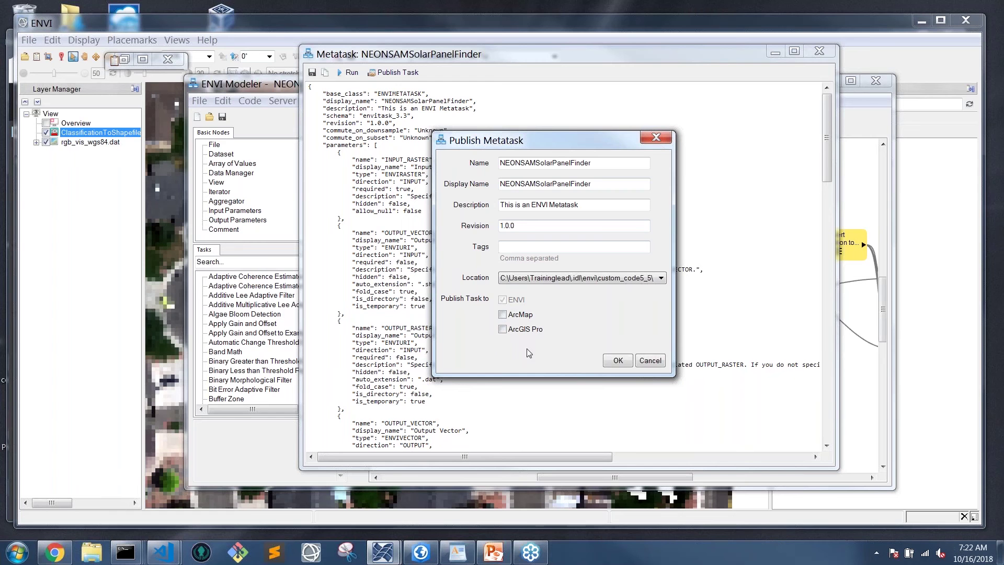
pyautogui.click(650, 361)
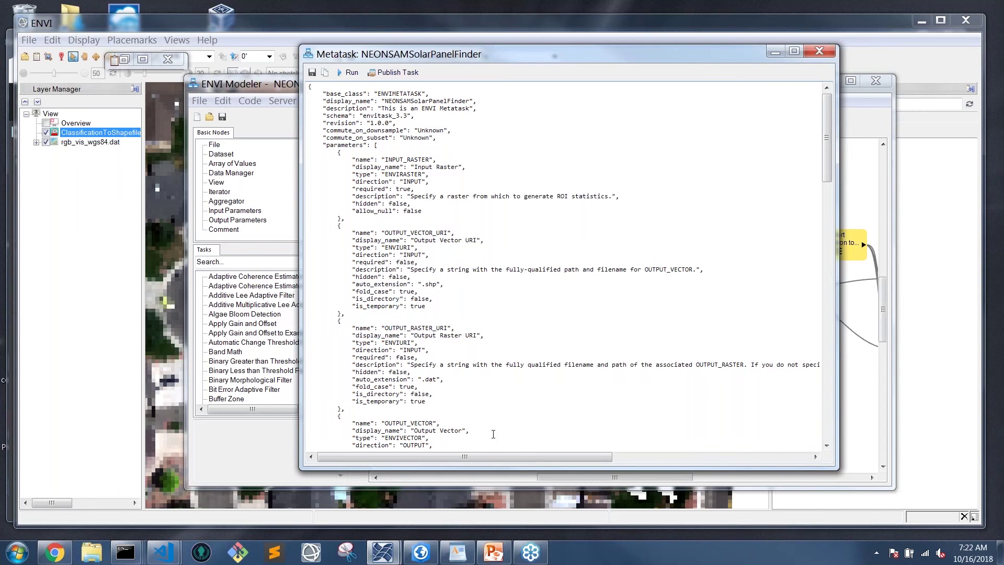
# Switch to the ArcGIS Pro ENVIDemos map, pan it, and select NEONSAMSolarPanelFinder in Hyperspectral.pyt
pyautogui.moveTo(421, 552)
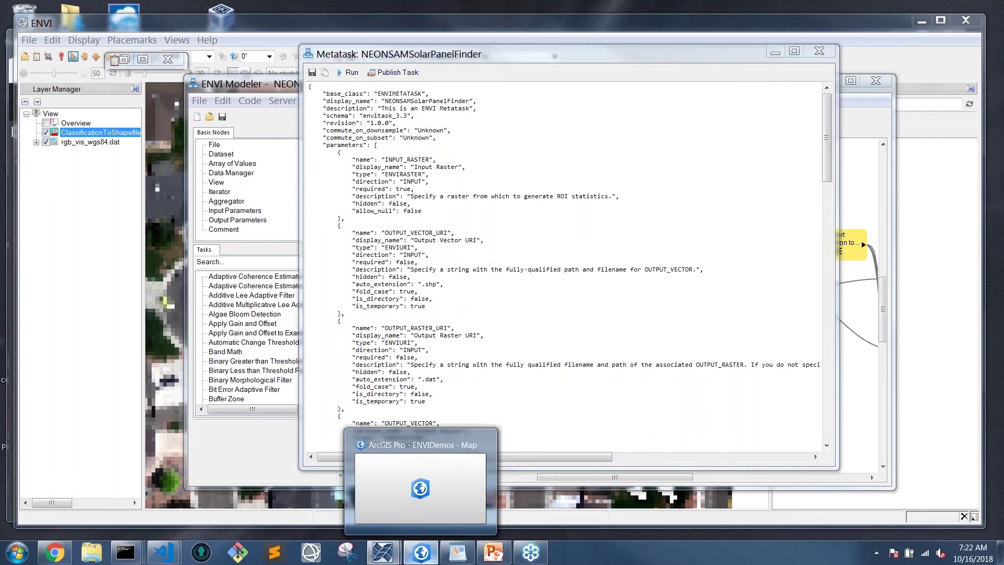
pyautogui.click(421, 494)
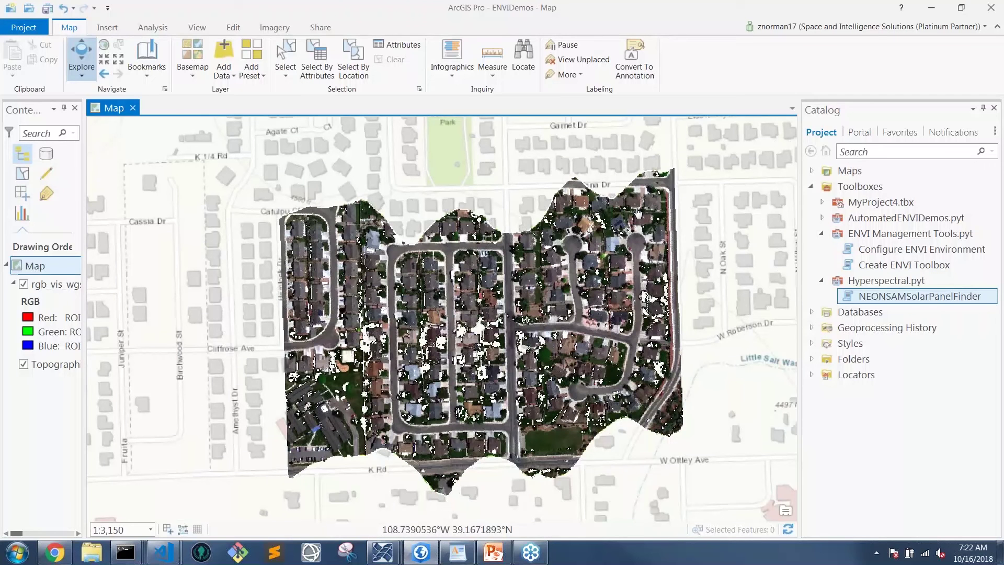
pyautogui.moveTo(529, 323); pyautogui.dragTo(531, 309)
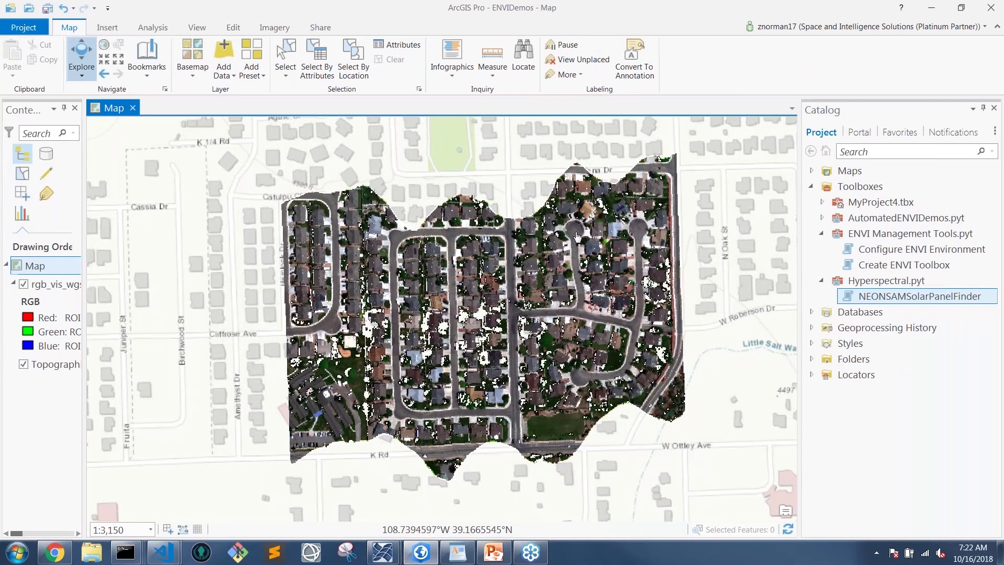
pyautogui.moveTo(460, 312); pyautogui.dragTo(453, 311)
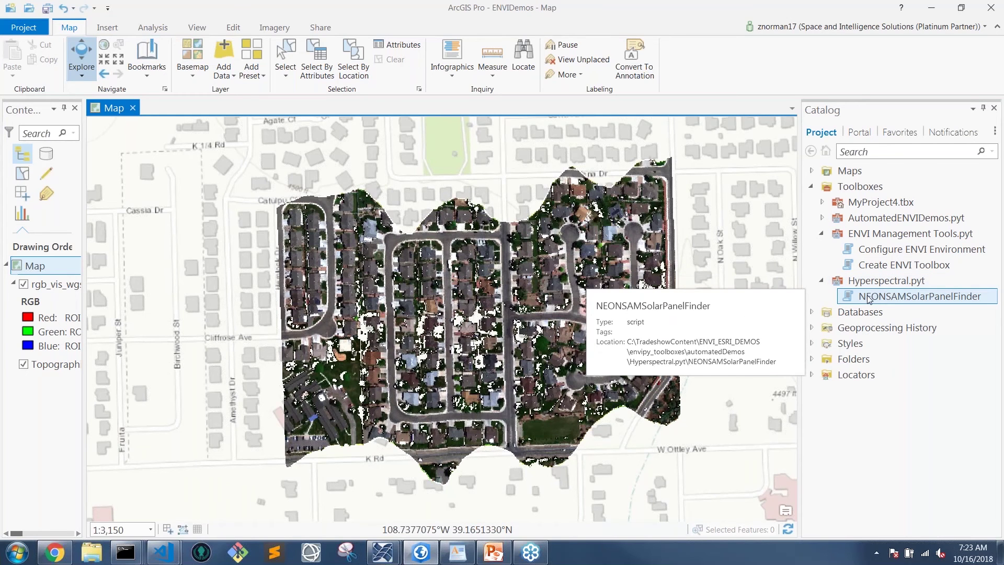
pyautogui.click(908, 299)
# Run NEONSAMSolarPanelFinder on rgb_vis_wgs84_pca.dat and re-centre the map on the red detections
pyautogui.doubleClick(908, 299)
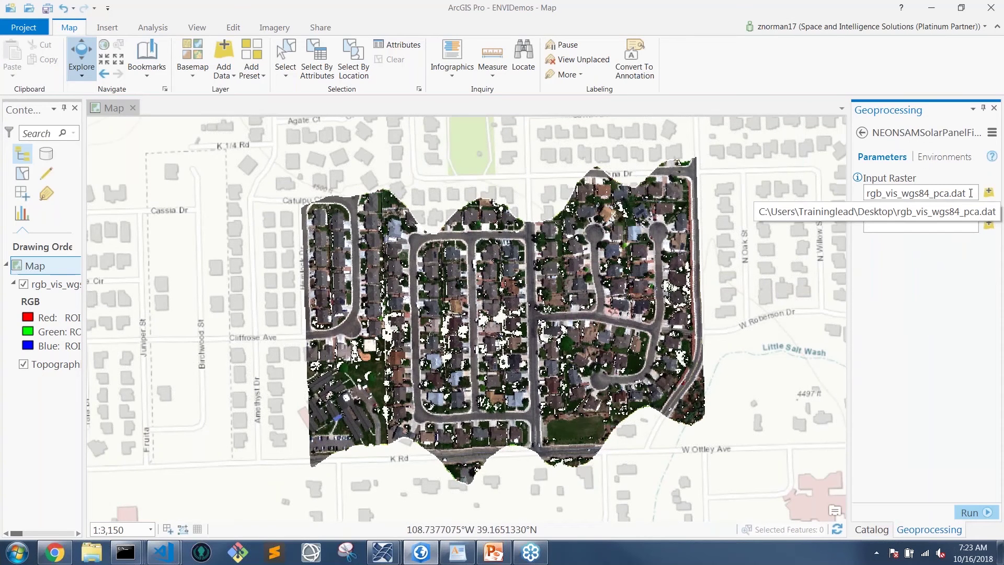
pyautogui.click(971, 193)
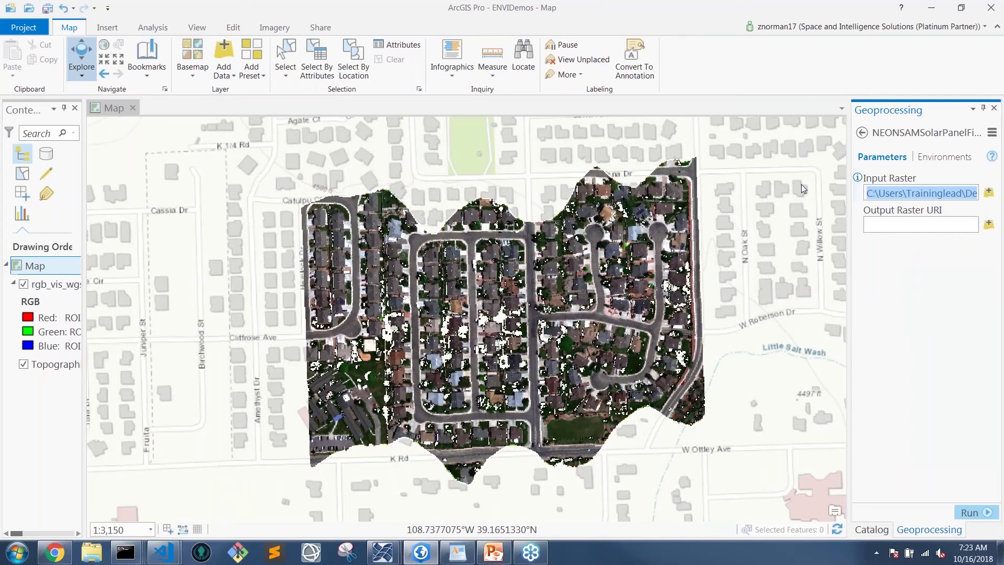
pyautogui.click(802, 188)
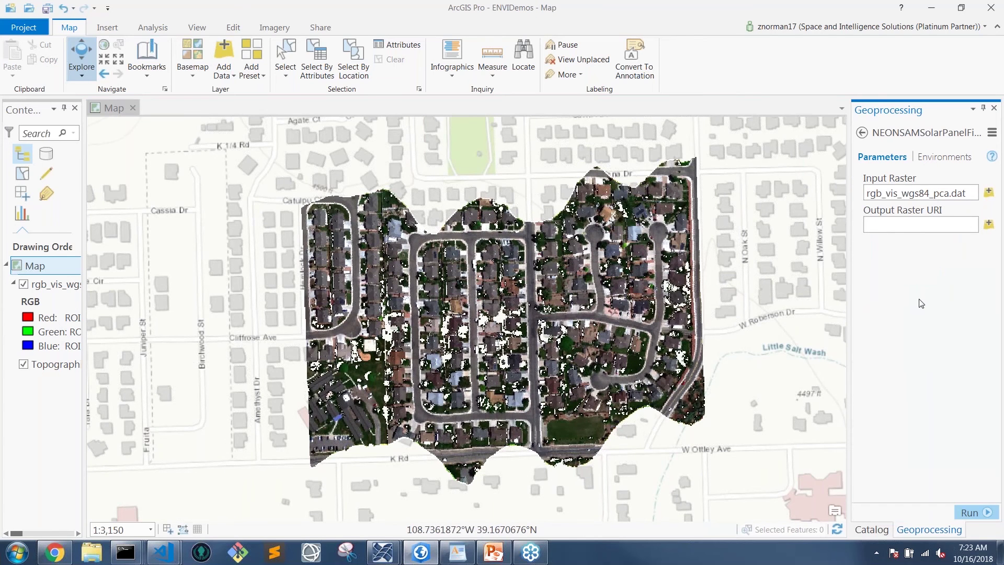
pyautogui.click(981, 512)
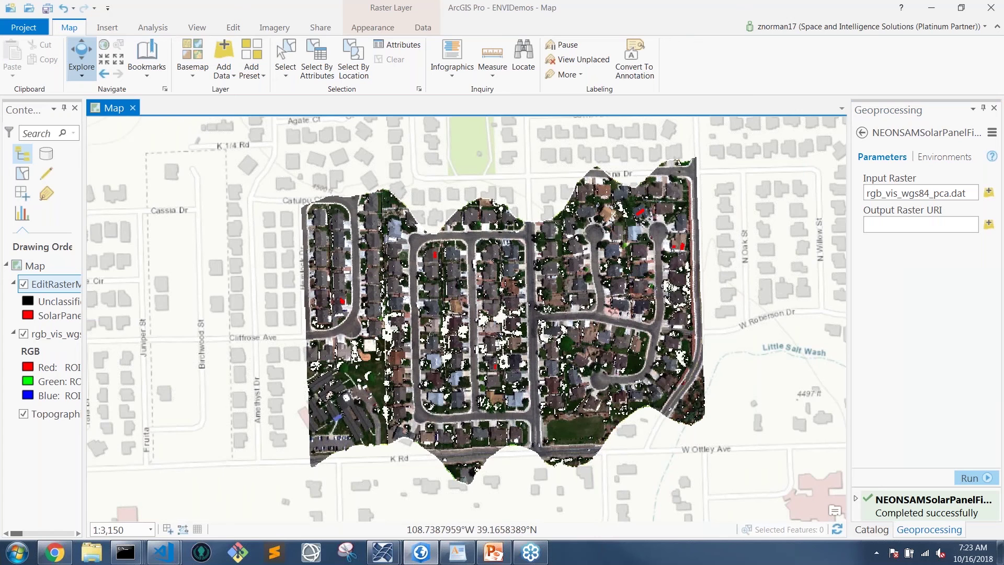
pyautogui.moveTo(471, 293); pyautogui.dragTo(449, 317)
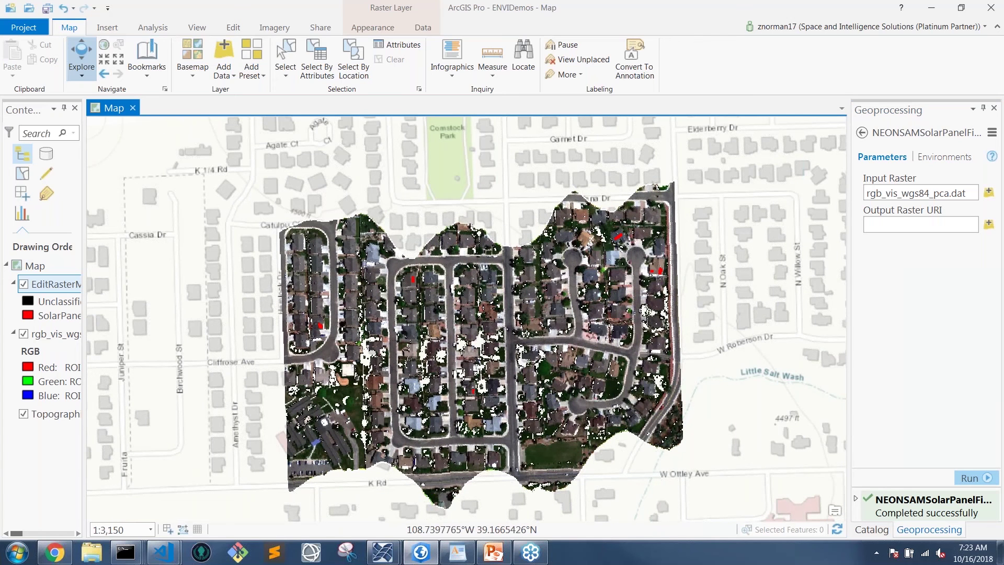
pyautogui.moveTo(545, 300); pyautogui.dragTo(539, 302)
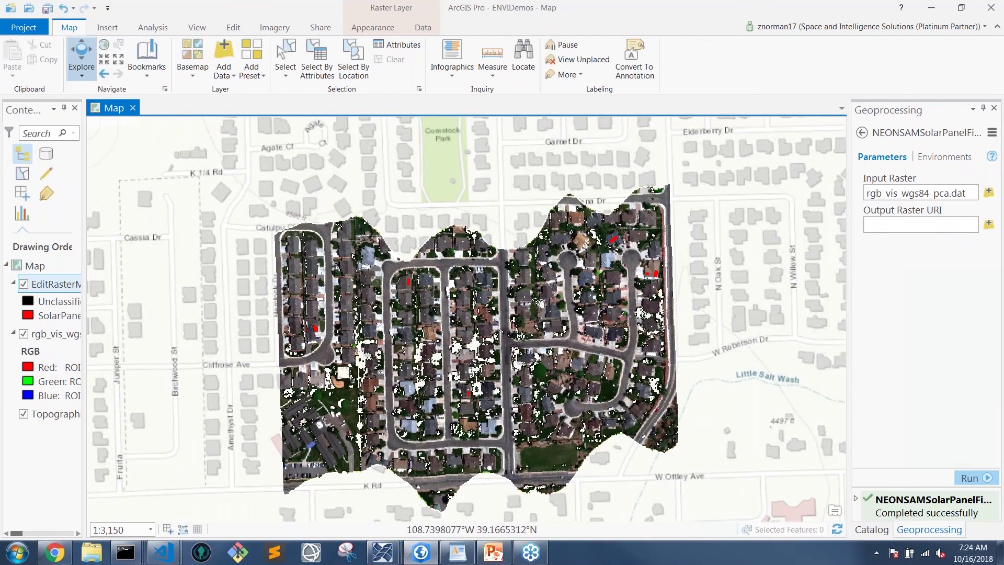
# Zoom to 1:528 over the detected rooftops and toggle the EditRasterMetadata layer off and on
pyautogui.scroll(5, 646, 234)
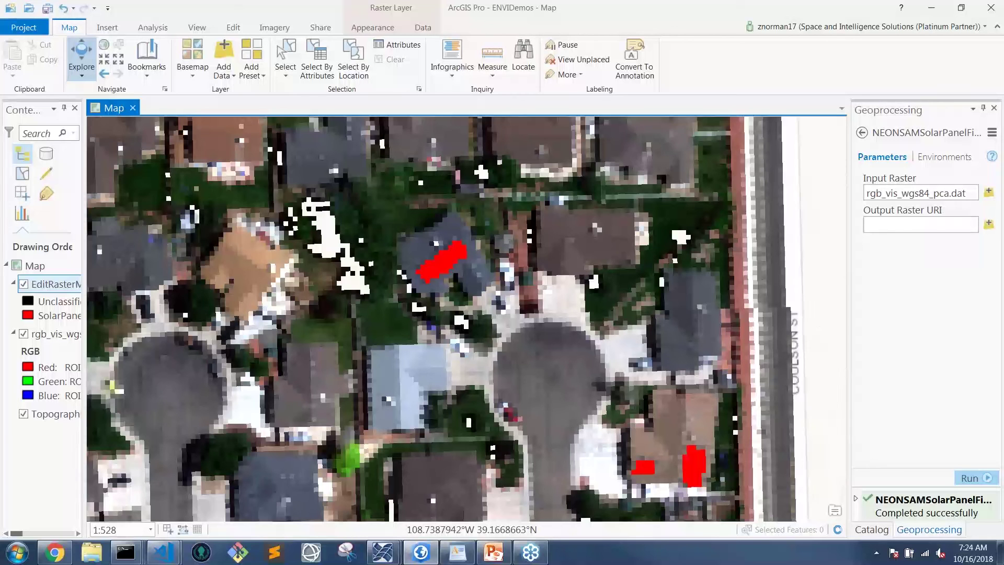
pyautogui.moveTo(509, 351); pyautogui.dragTo(487, 317)
pyautogui.click(23, 285)
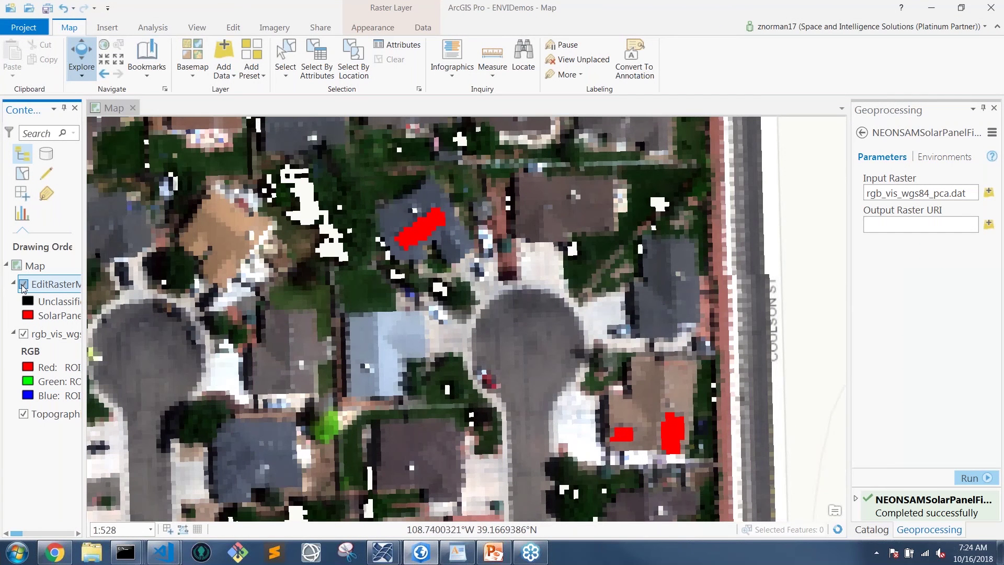
pyautogui.click(23, 285)
pyautogui.click(23, 285)
pyautogui.click(23, 284)
pyautogui.click(23, 285)
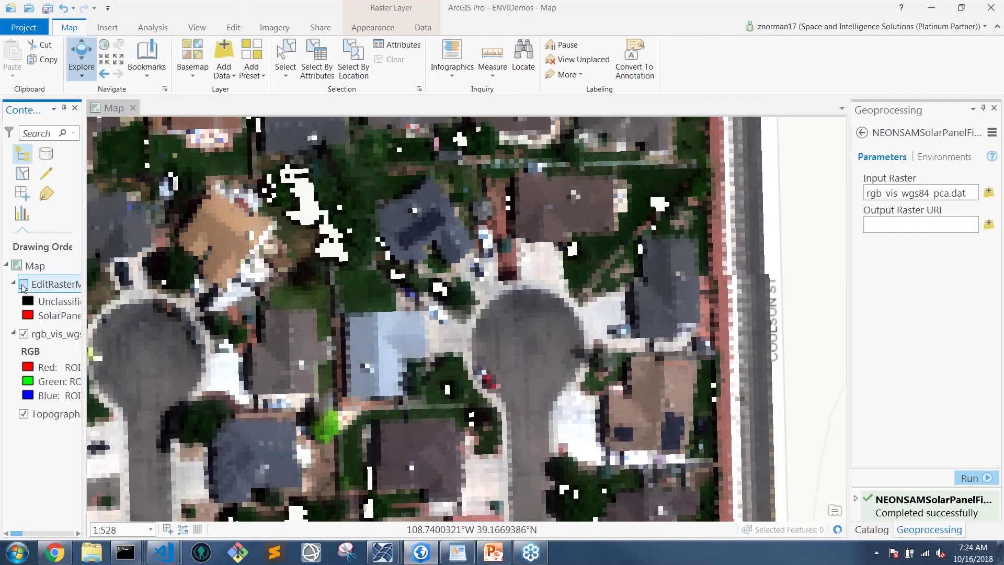
pyautogui.click(23, 285)
pyautogui.click(23, 285)
pyautogui.click(23, 285)
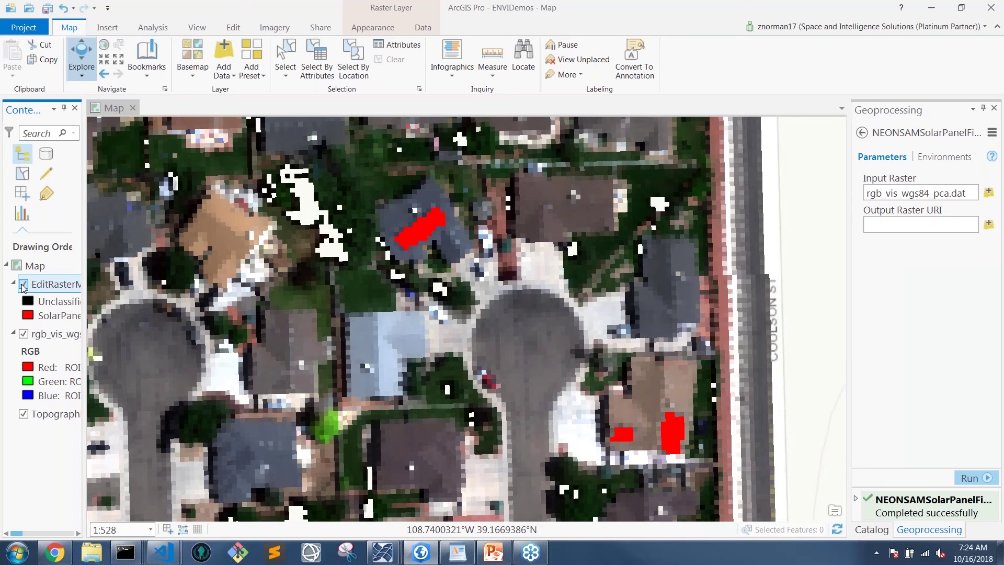
pyautogui.click(23, 285)
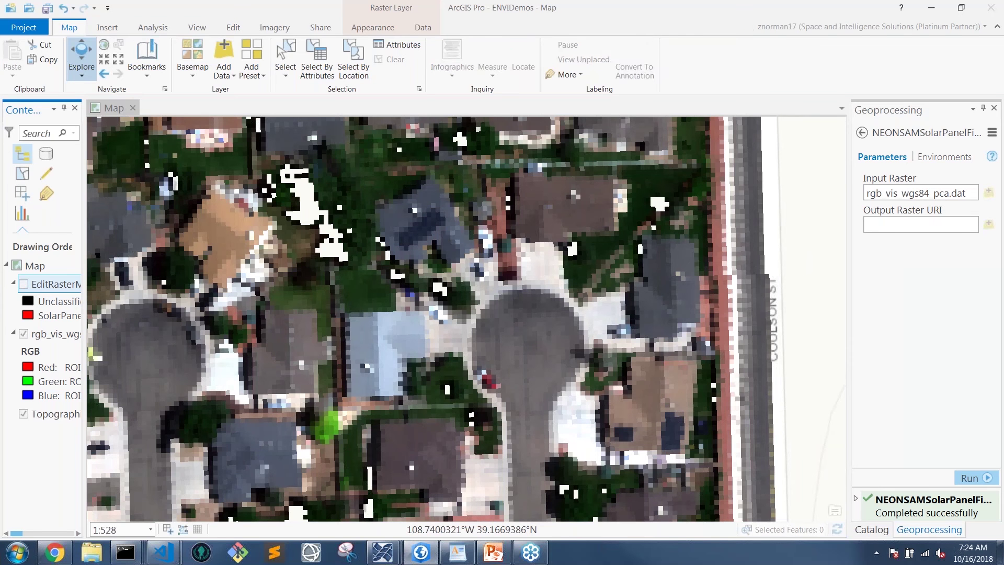
pyautogui.click(23, 284)
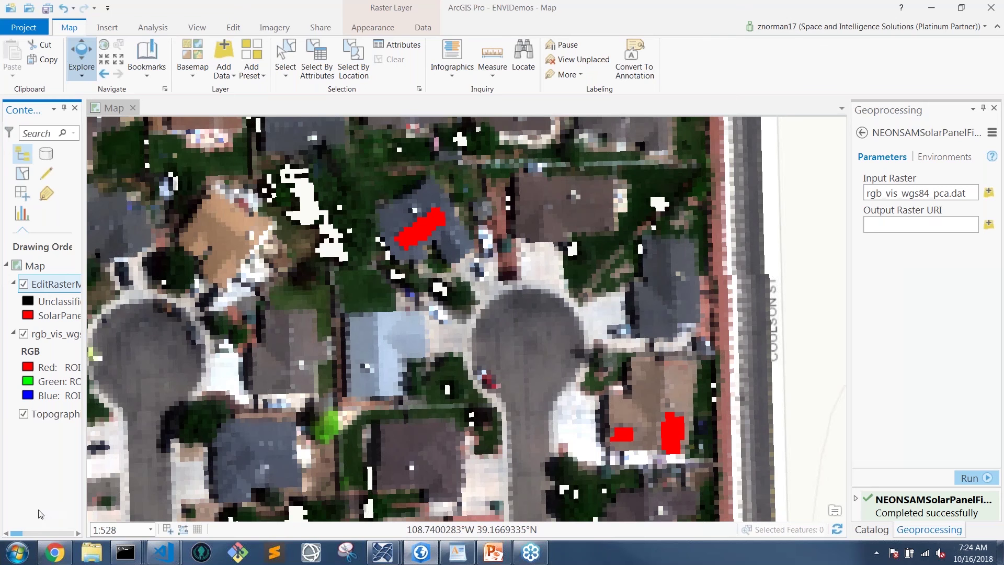
# Preview rgb_vis_wgs84.dat on the GSF Dashboard map and zoom and pan to frame the cul-de-sac
pyautogui.moveTo(53, 550)
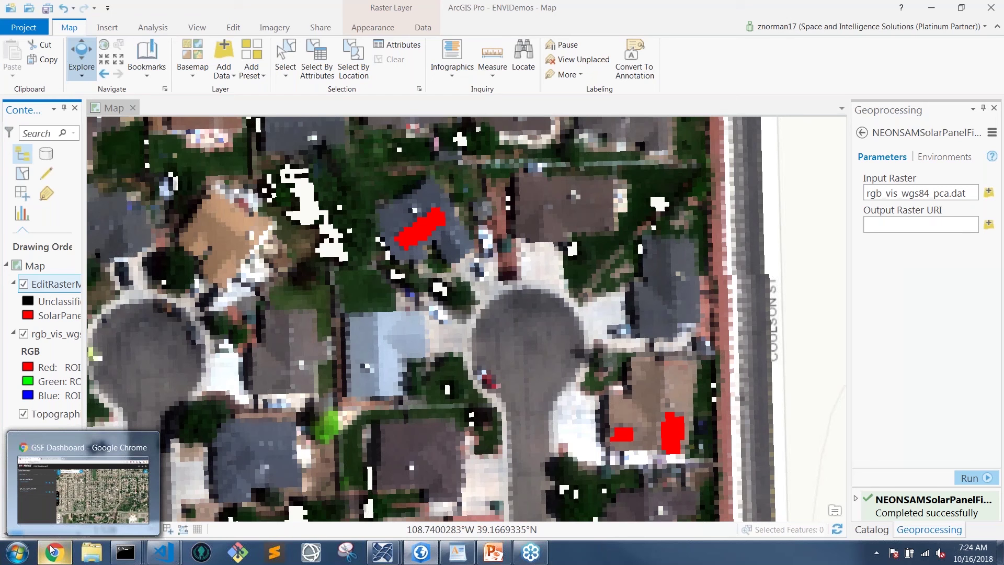
pyautogui.click(67, 495)
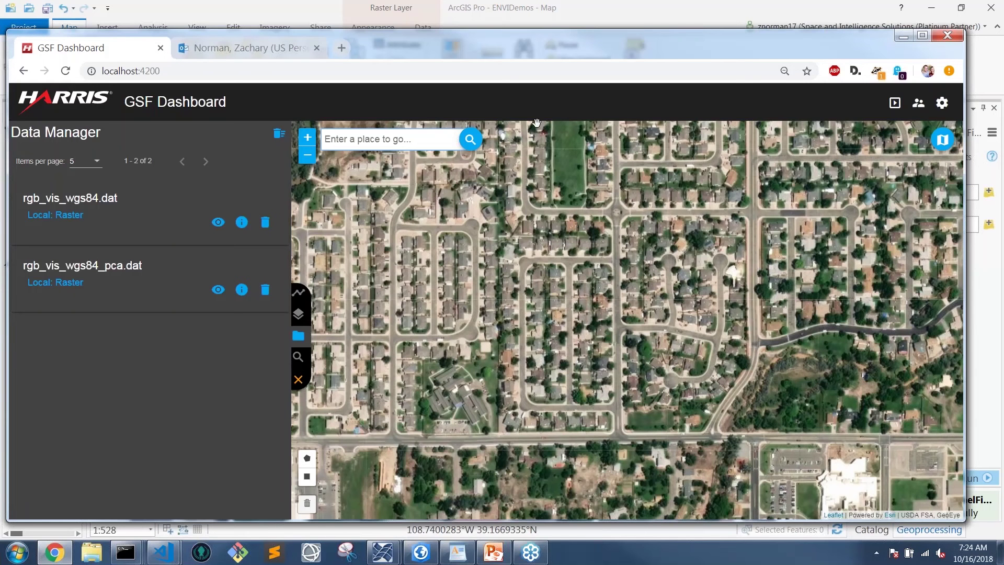
pyautogui.moveTo(512, 45); pyautogui.dragTo(530, 34)
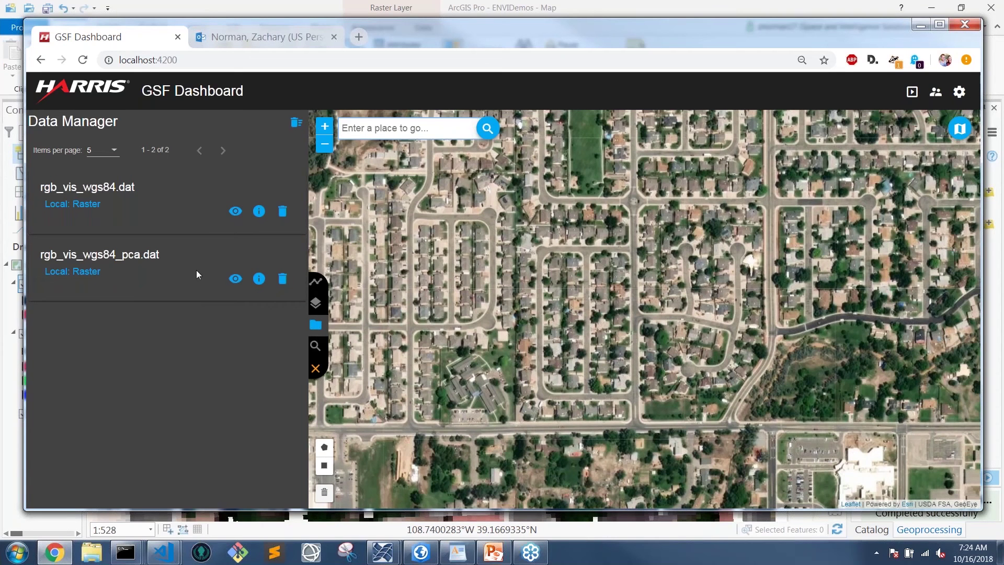
pyautogui.click(235, 210)
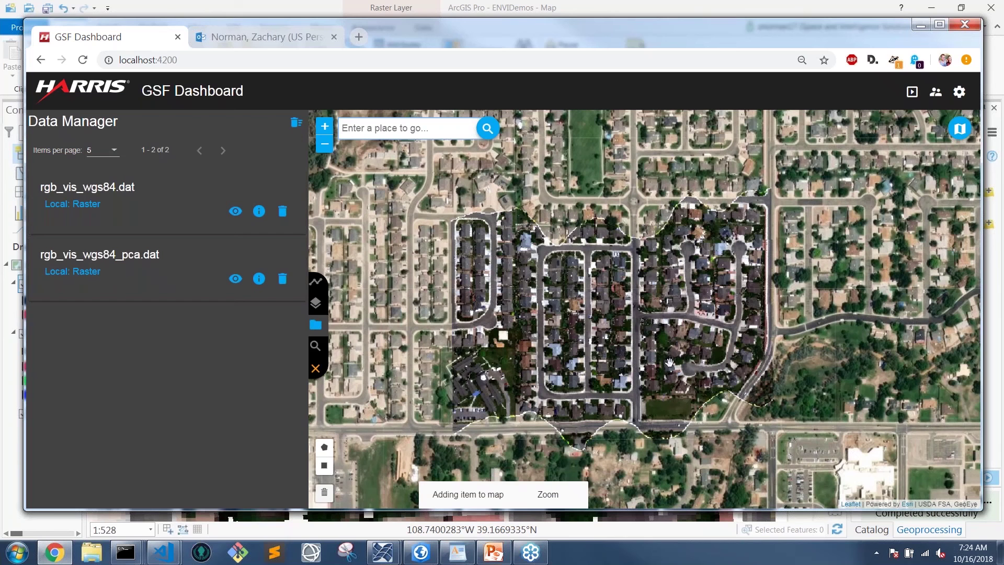
pyautogui.moveTo(662, 346); pyautogui.dragTo(655, 332)
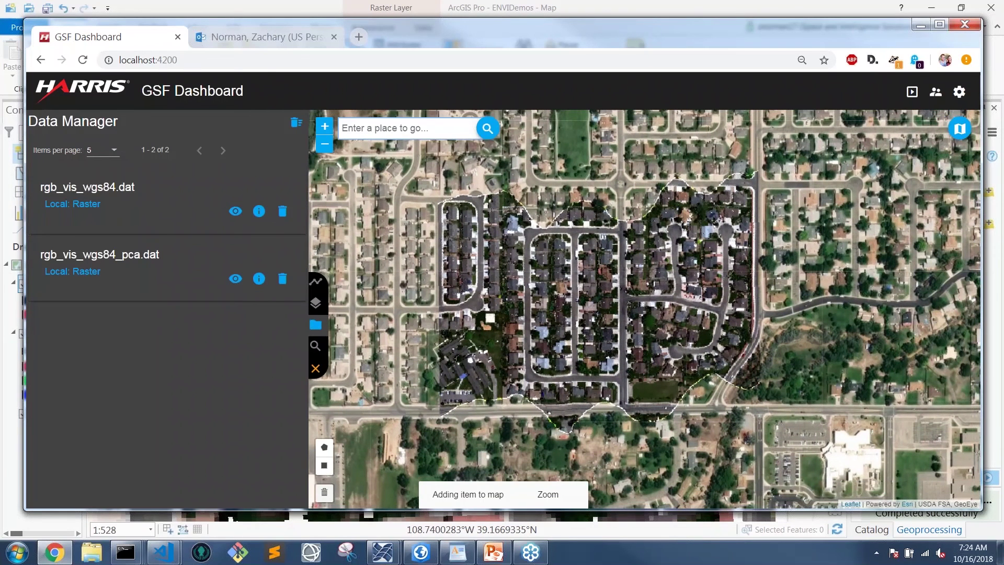
pyautogui.moveTo(591, 283); pyautogui.dragTo(589, 293)
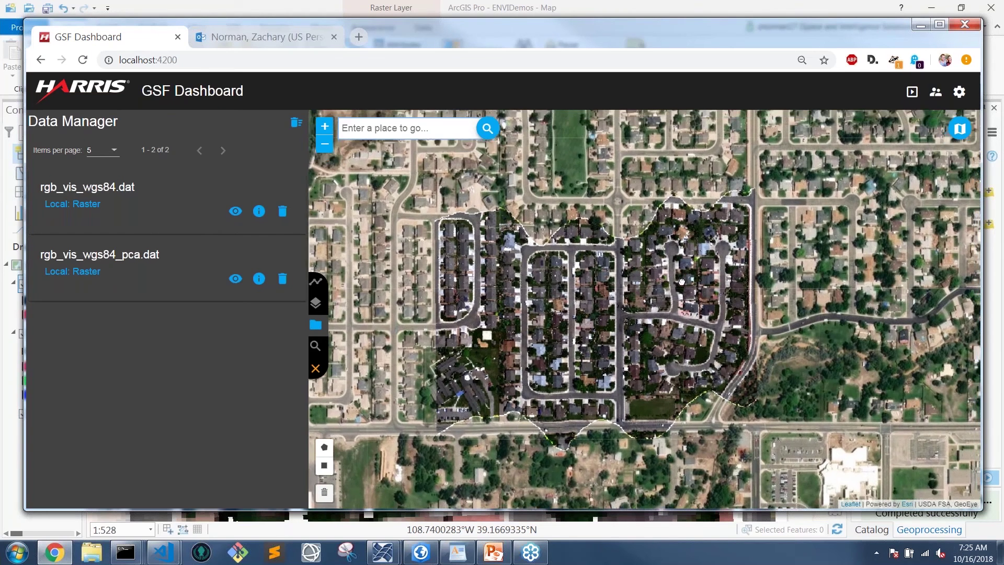
pyautogui.scroll(2, 703, 244)
pyautogui.scroll(2, 703, 244)
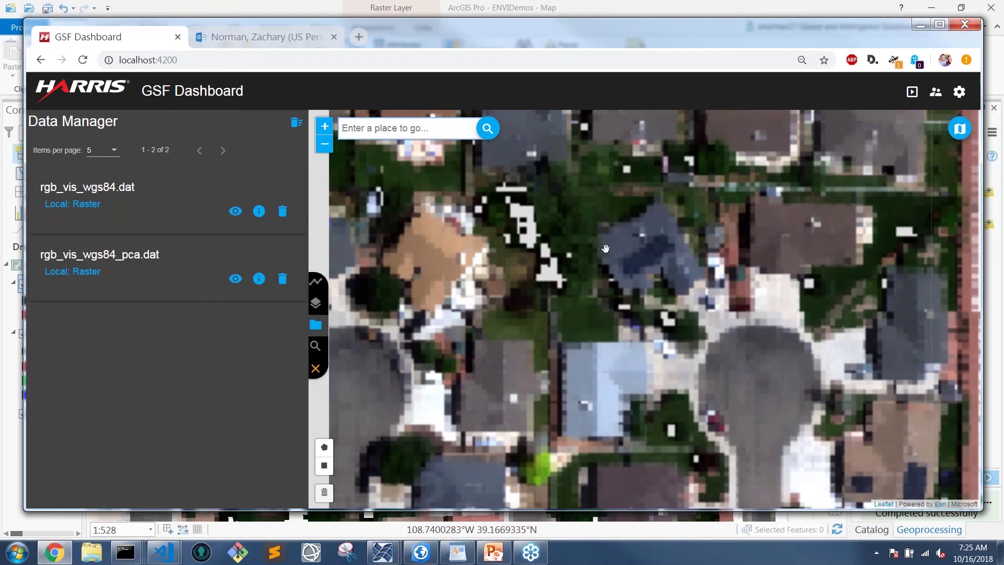
pyautogui.scroll(-2, 606, 247)
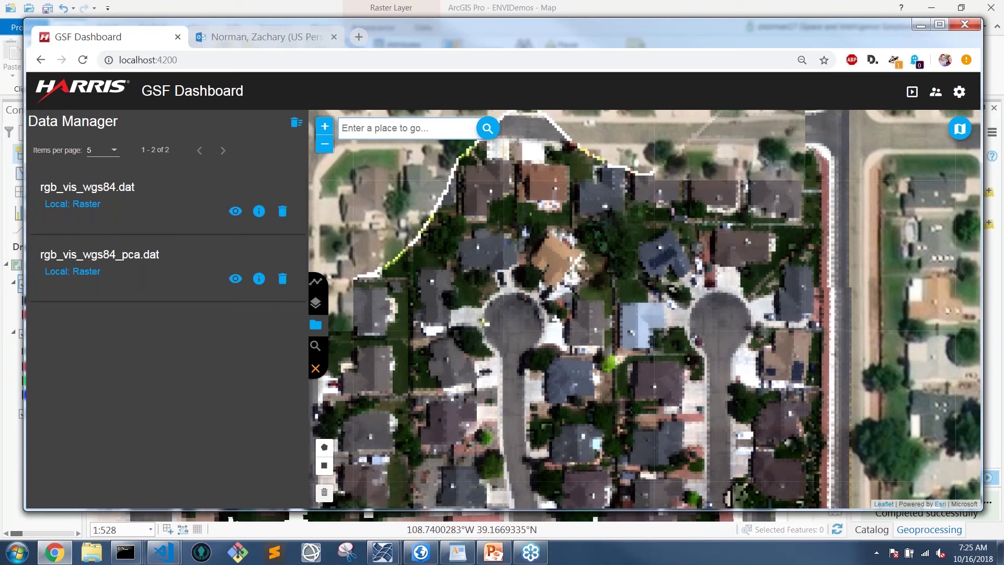
pyautogui.moveTo(561, 250); pyautogui.dragTo(596, 257)
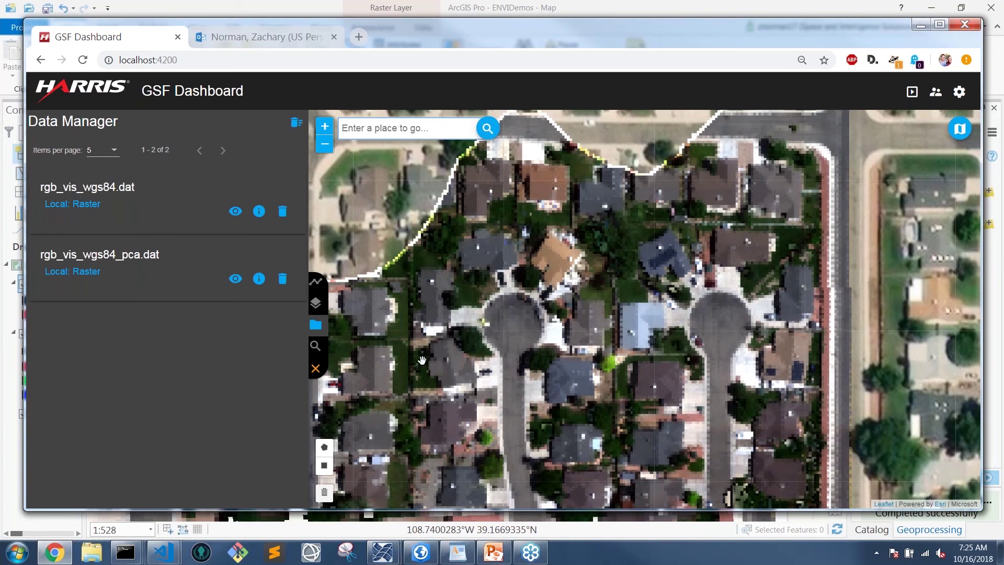
# Submit NEONSAMSolarPanelFinder from the Task List with rgb_vis_wgs84_pca.dat as Input Raster
pyautogui.click(317, 282)
pyautogui.click(78, 126)
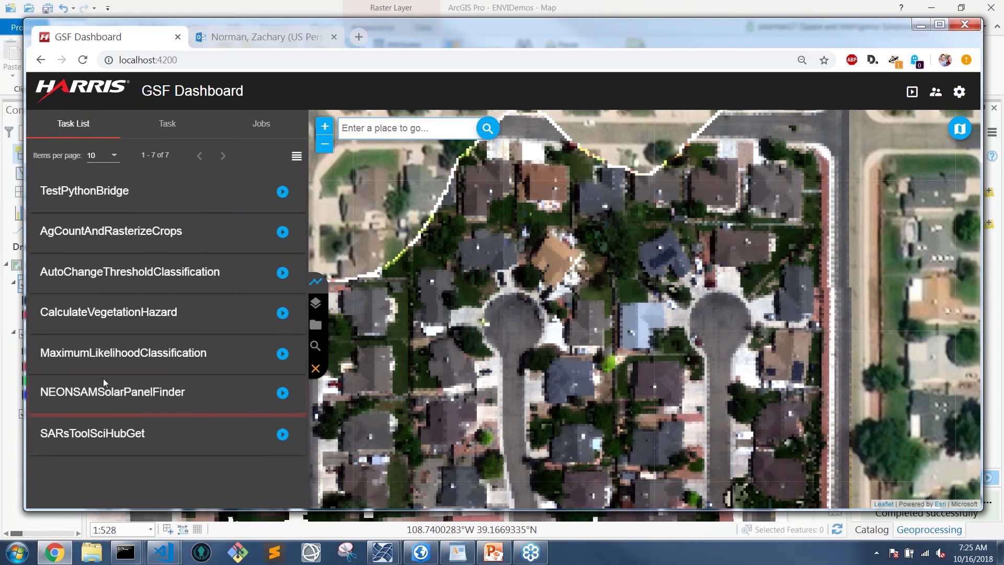
pyautogui.click(282, 393)
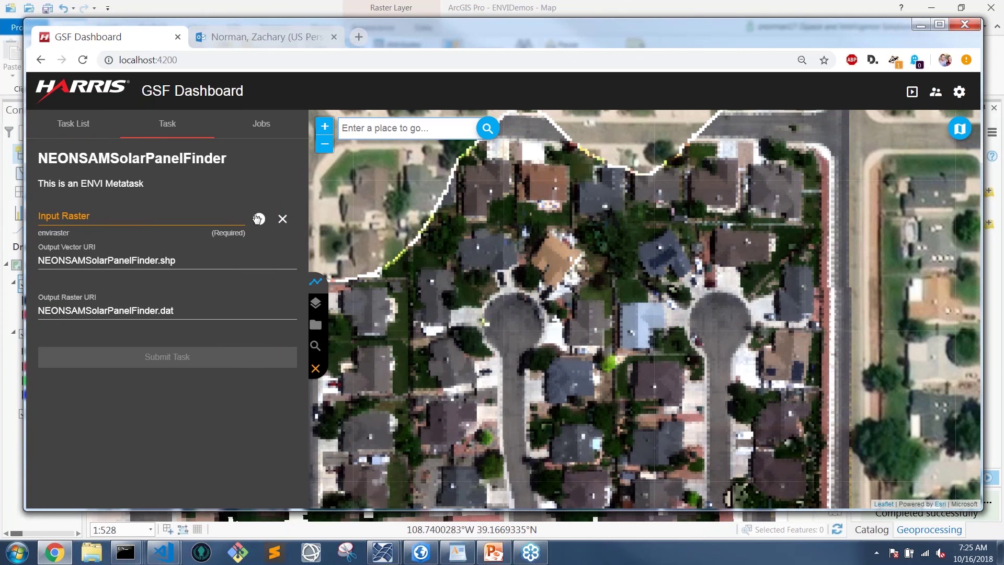
pyautogui.click(259, 218)
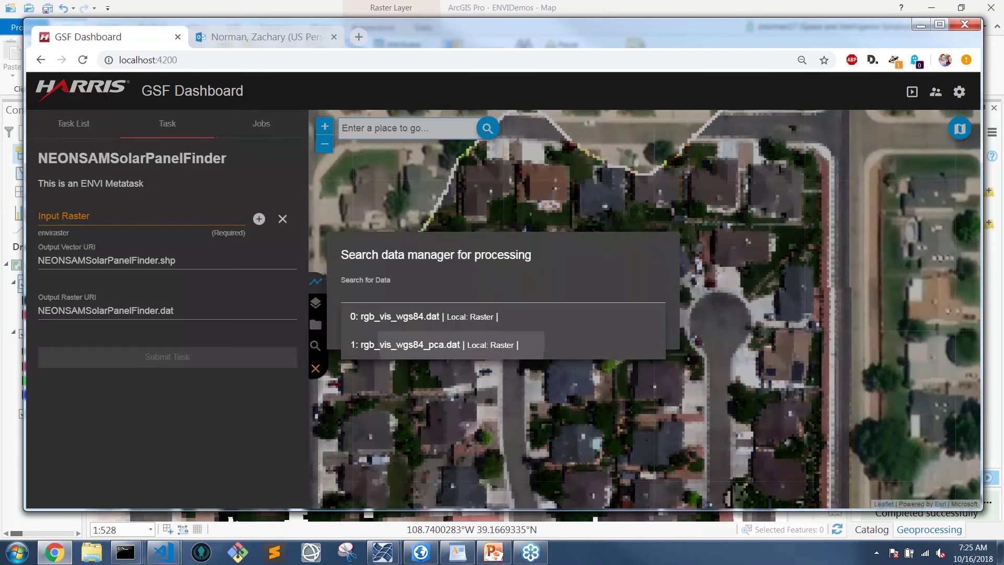
pyautogui.click(397, 342)
pyautogui.click(166, 357)
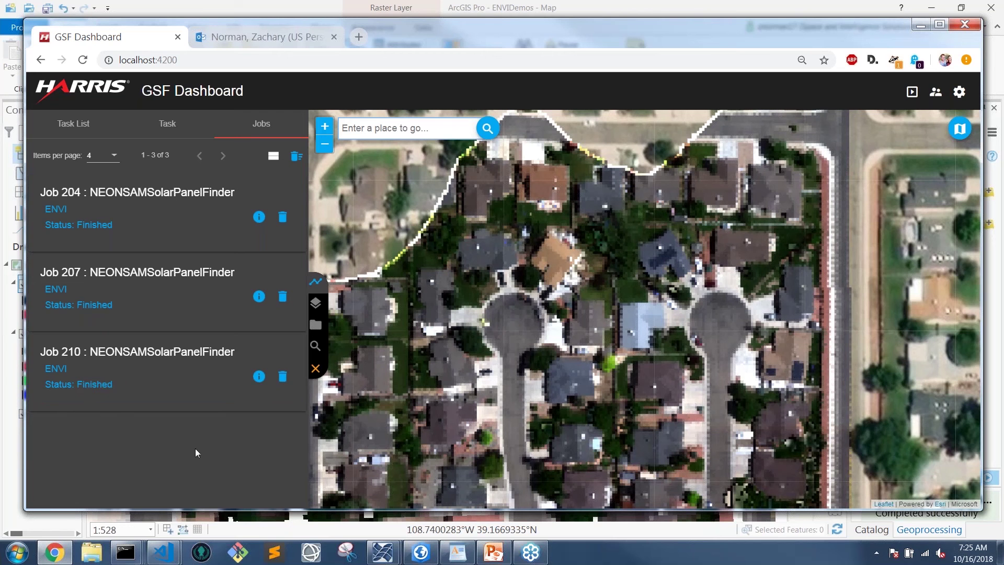
# Show Job 210's Output Vector and Output Raster as map layers over rgb_vis_wgs84.dat
pyautogui.click(259, 376)
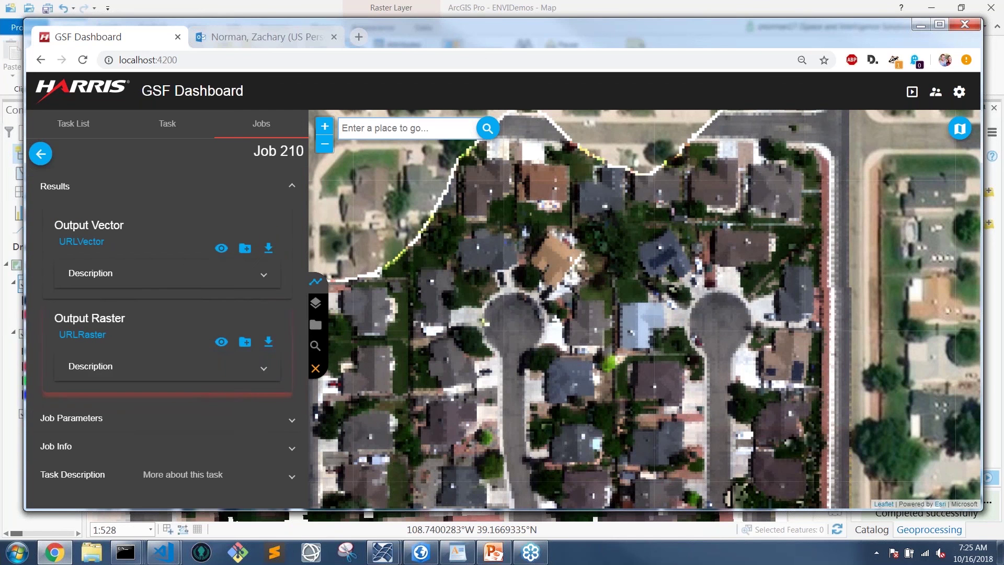
pyautogui.moveTo(517, 397); pyautogui.dragTo(523, 385)
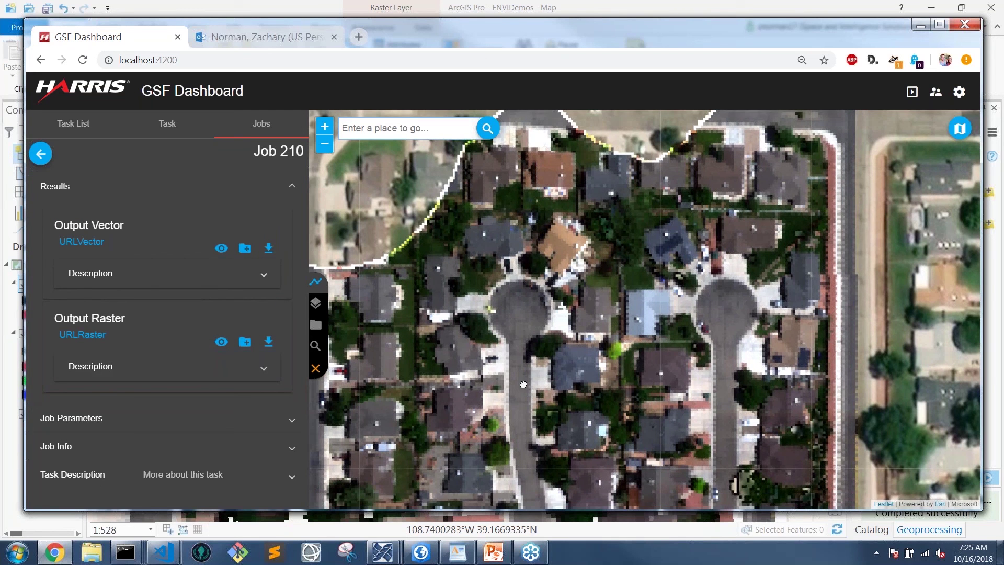
pyautogui.scroll(-1, 724, 184)
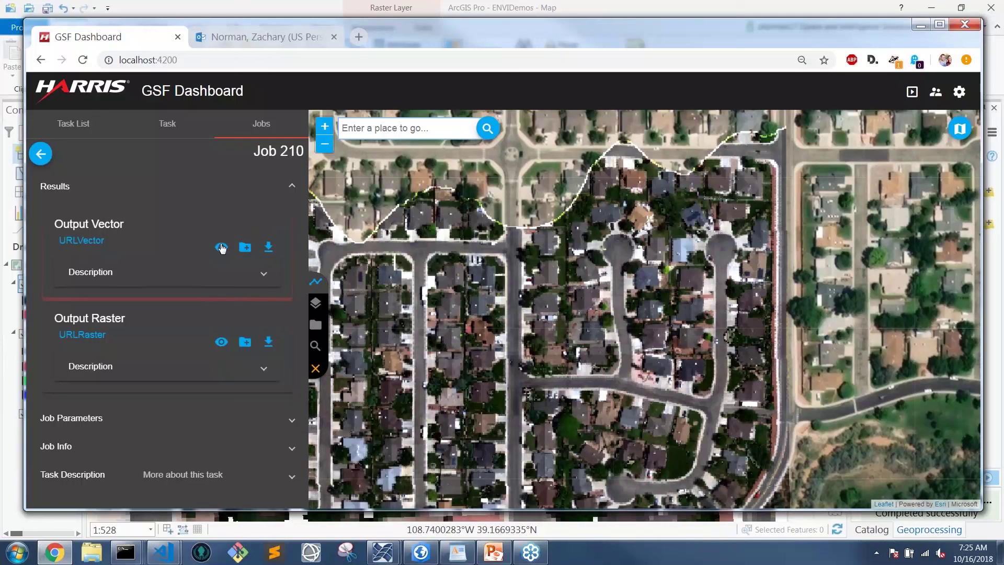
pyautogui.click(222, 248)
pyautogui.click(221, 341)
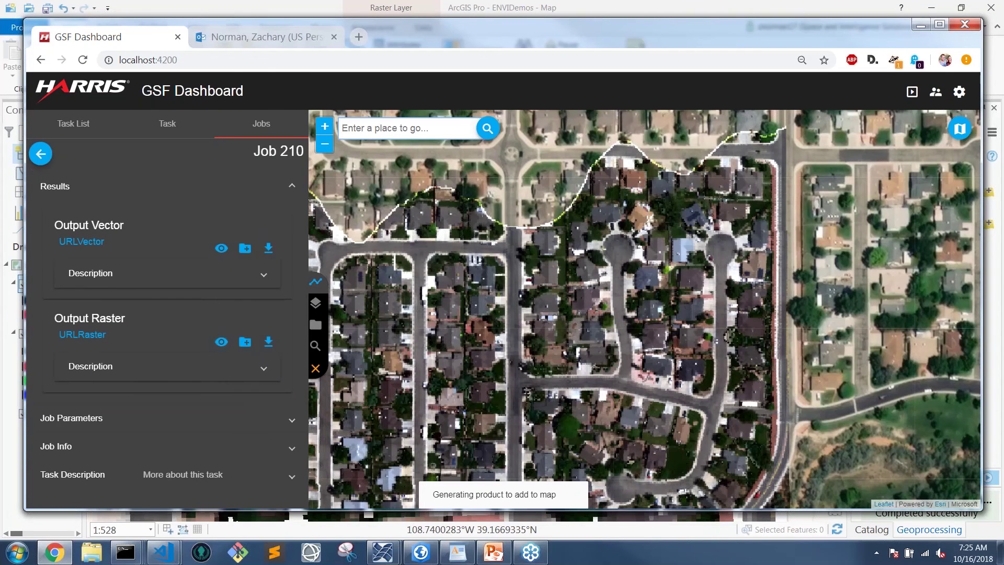
pyautogui.moveTo(493, 381); pyautogui.dragTo(718, 277)
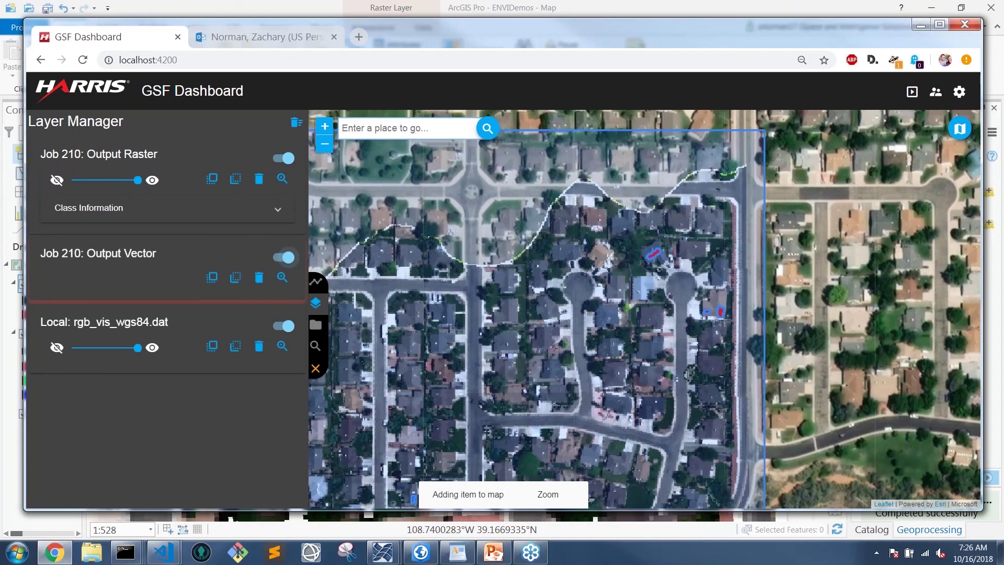
# Toggle the Output Vector outlines off and on to compare, then zoom in on the detected panels
pyautogui.click(284, 257)
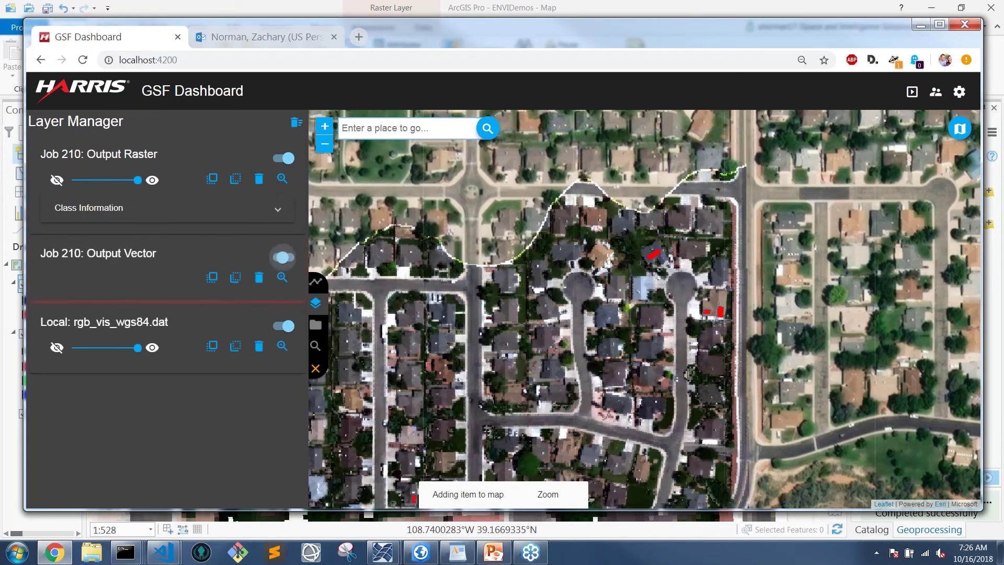
pyautogui.click(284, 257)
pyautogui.click(284, 257)
pyautogui.click(284, 257)
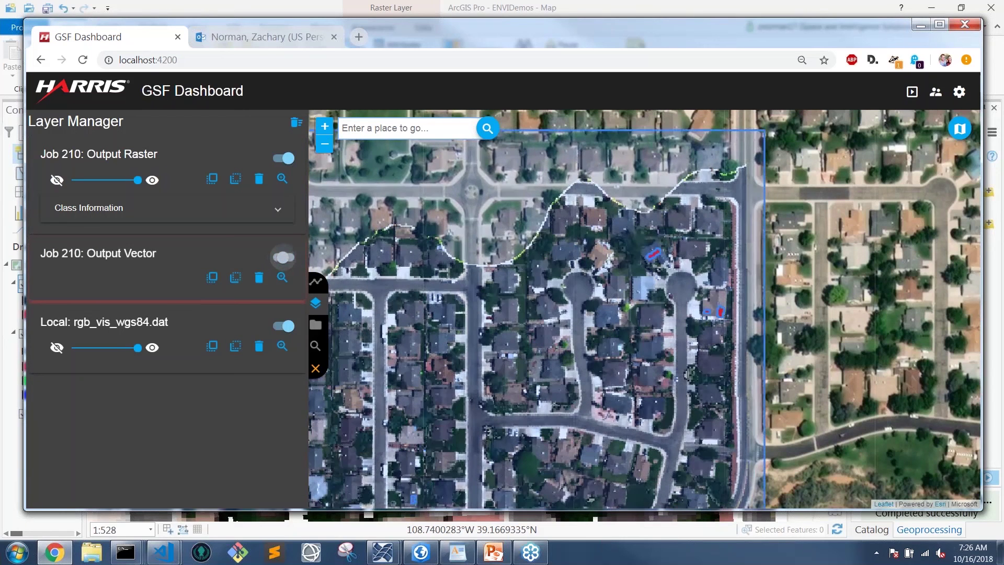
pyautogui.scroll(1, 651, 280)
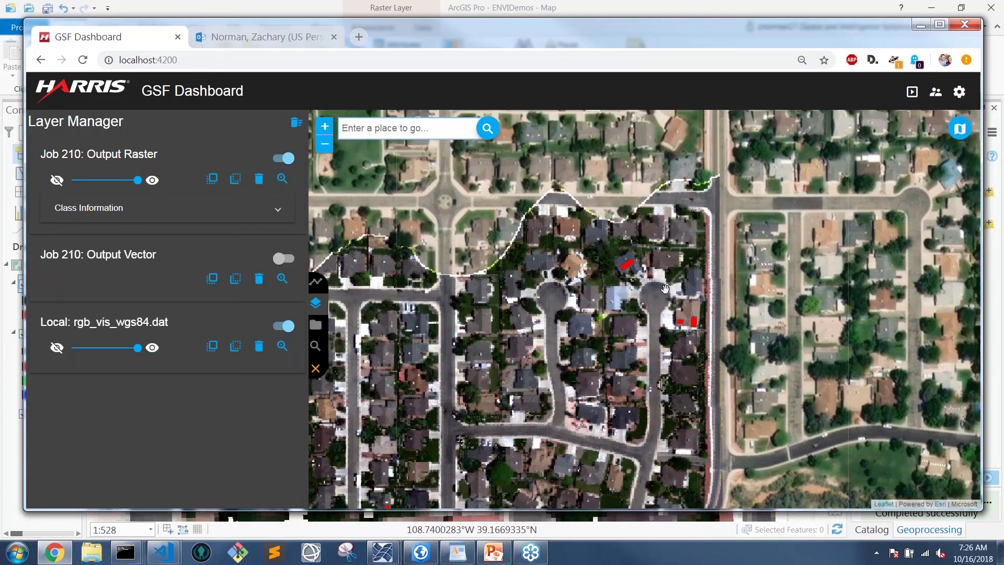
pyautogui.scroll(1, 656, 286)
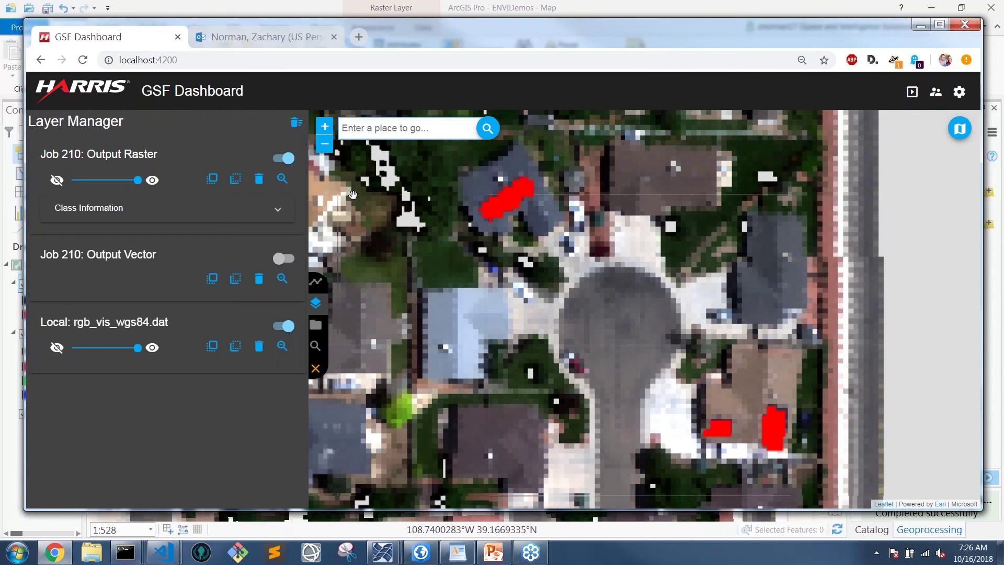
pyautogui.moveTo(137, 180); pyautogui.dragTo(119, 179)
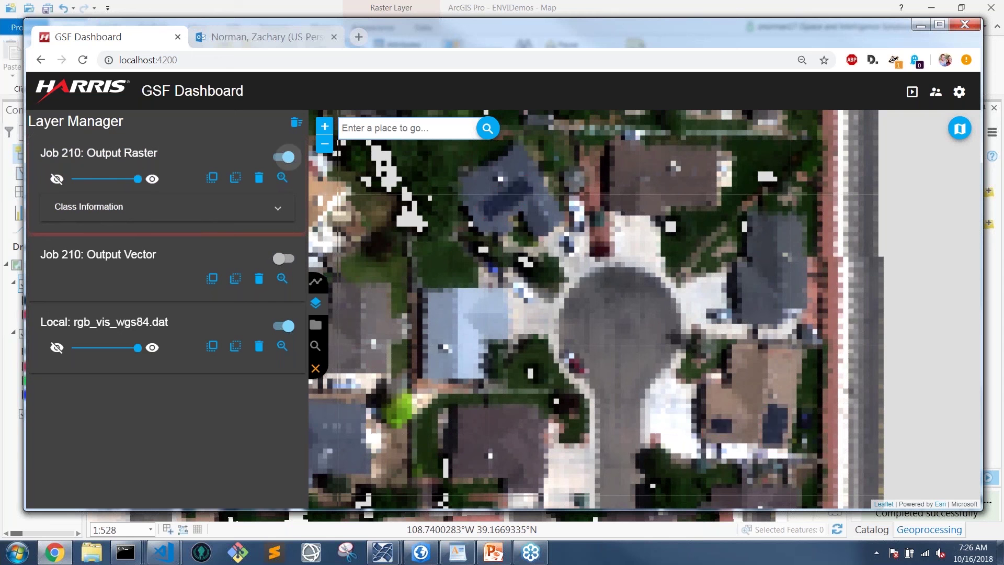
# Hide the Output Raster detections, then go to the 'Questions and Discussion' slide 22 in PowerPoint Viewer
pyautogui.click(284, 157)
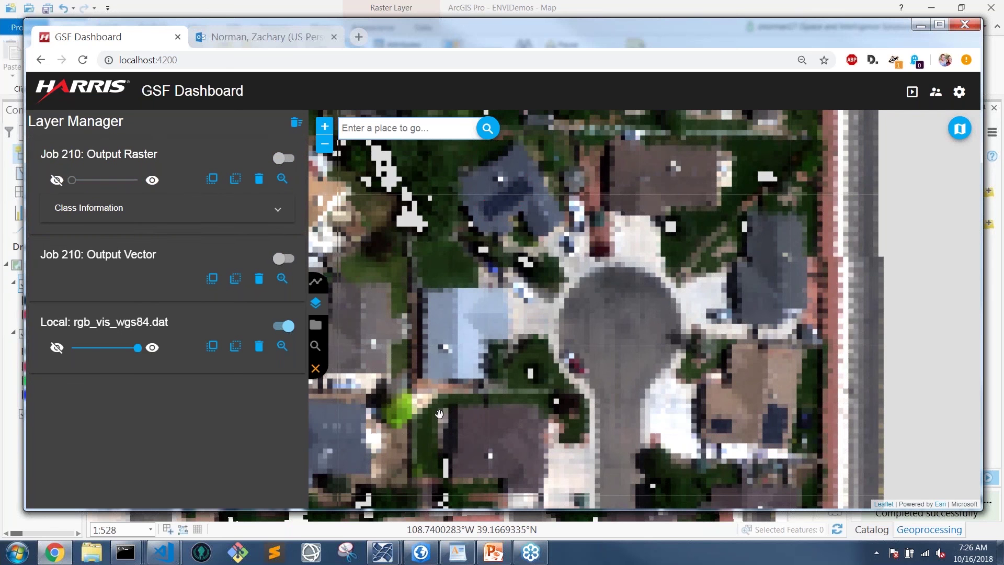
pyautogui.moveTo(439, 413); pyautogui.dragTo(577, 381)
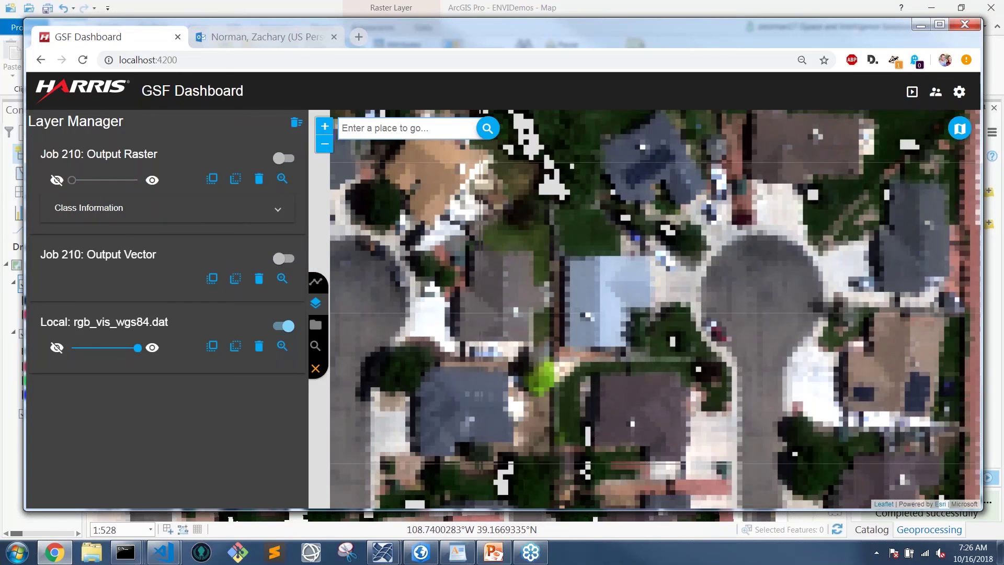
pyautogui.moveTo(482, 356); pyautogui.dragTo(500, 345)
pyautogui.scroll(-3, 502, 345)
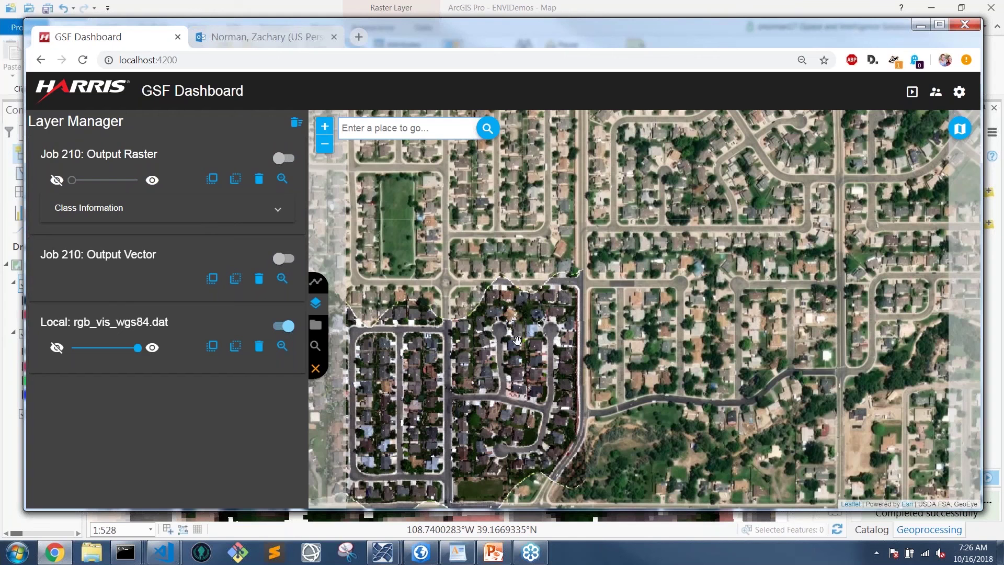
pyautogui.moveTo(502, 345); pyautogui.dragTo(696, 284)
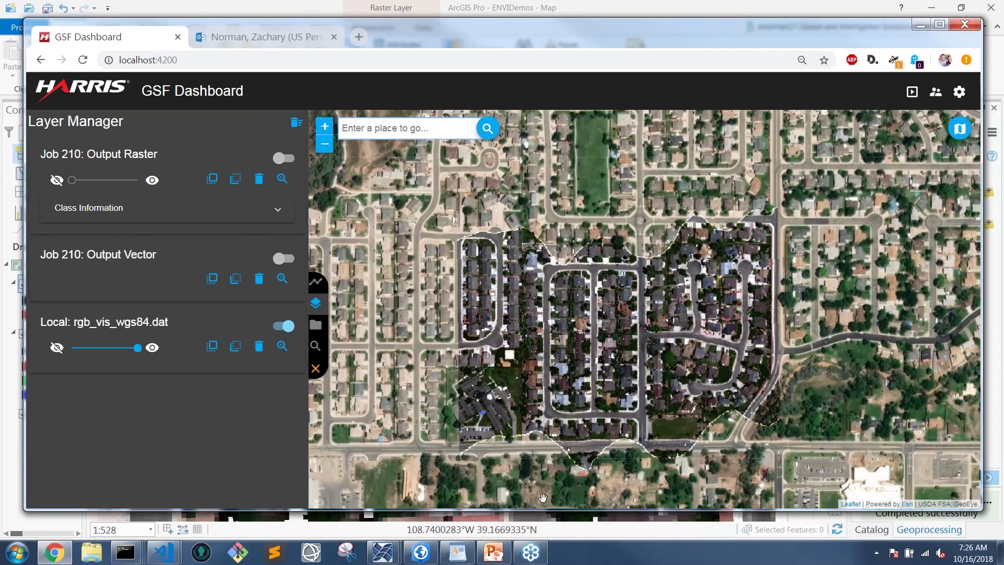
pyautogui.click(494, 562)
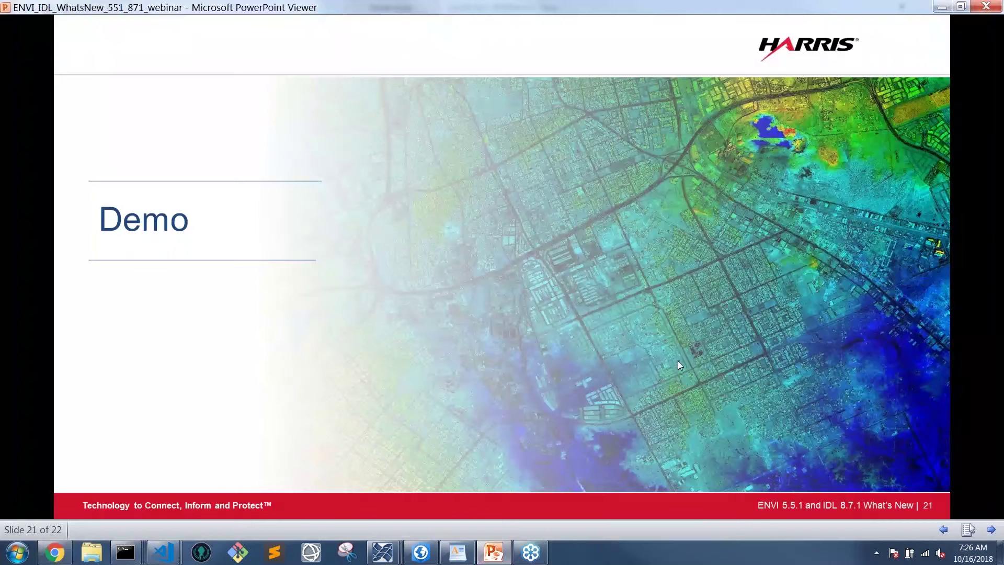
pyautogui.click(679, 362)
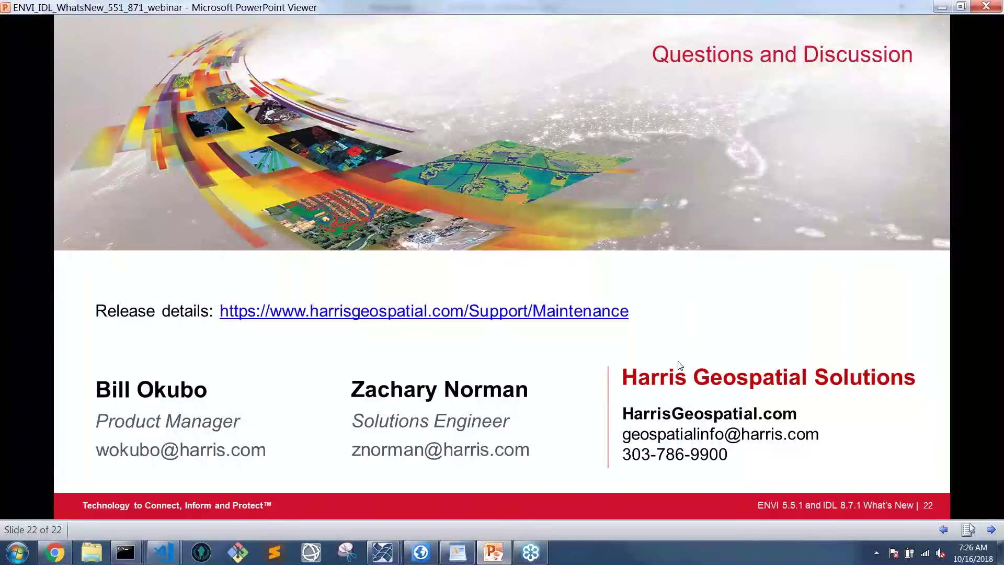